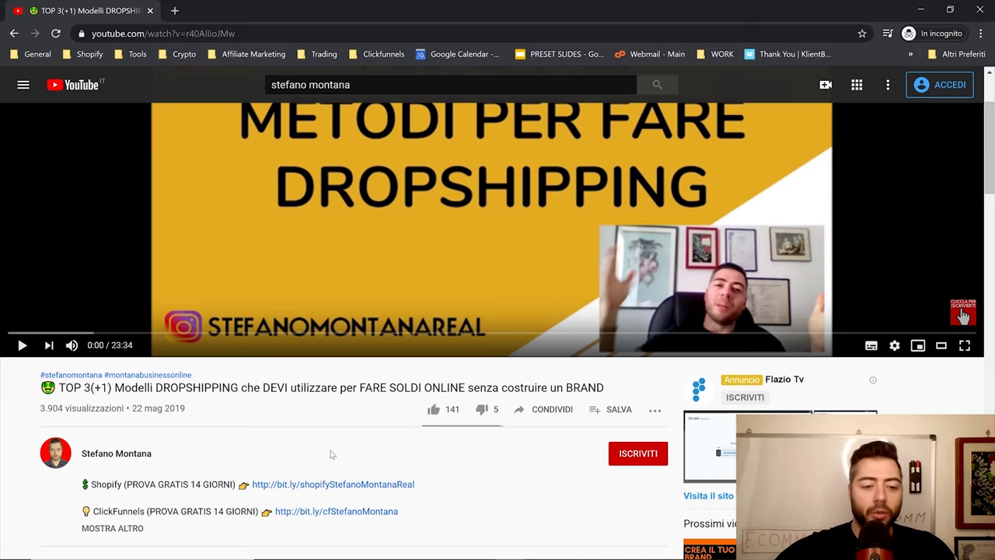
Open the Shopify free-trial link from the YouTube video description in a new tab
click(319, 484)
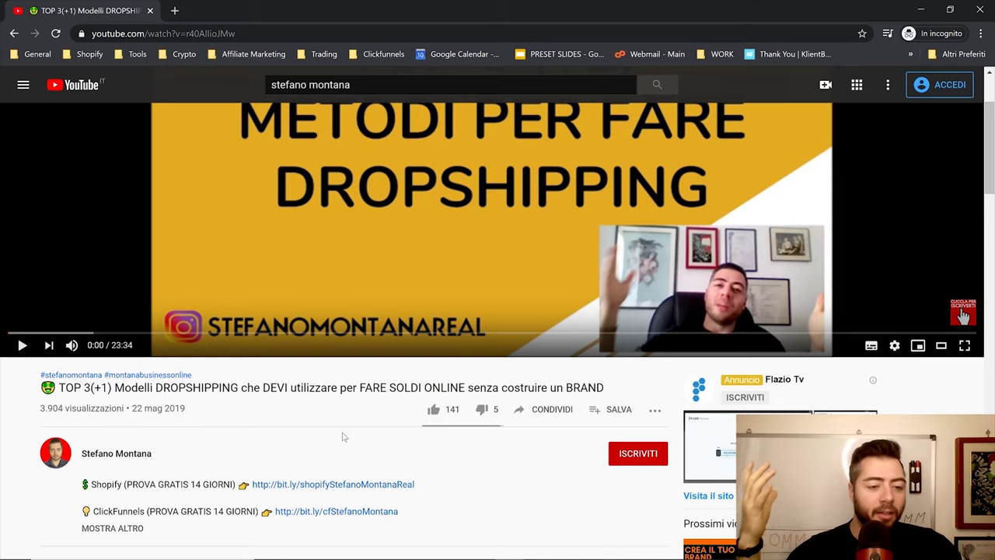
click(290, 485)
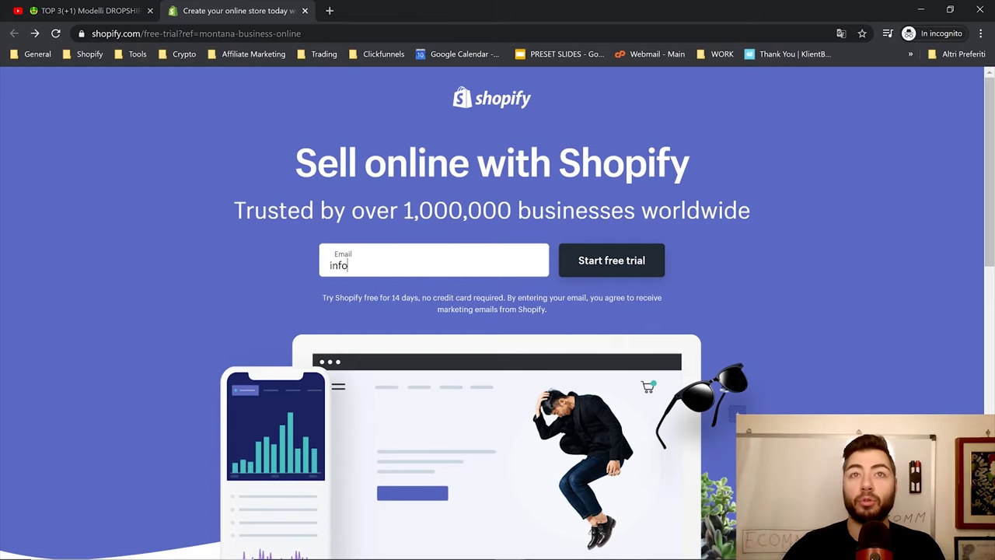
Enter the e-mail to start the trial, then fill in a password and the store name
text(@mo)
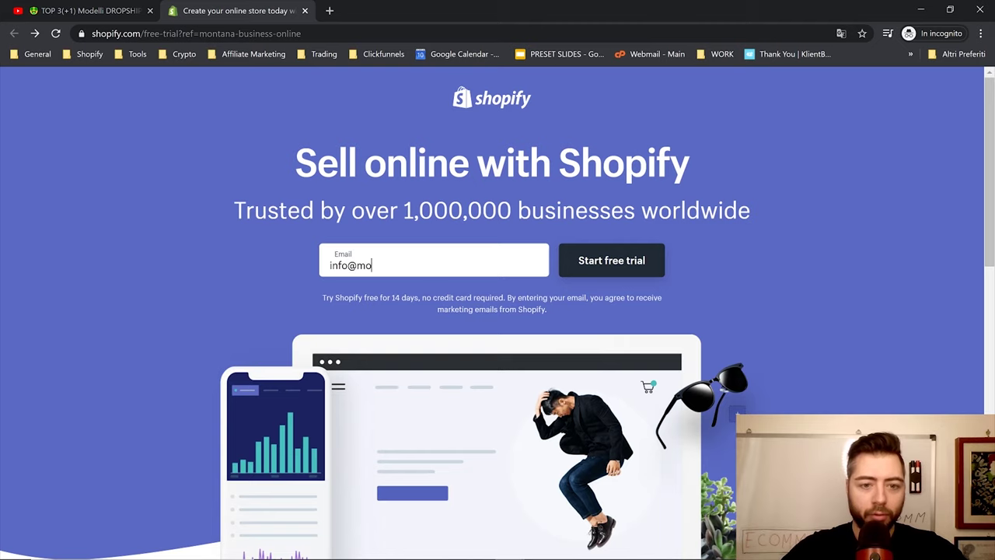
text(ntanabusinessonline.com)
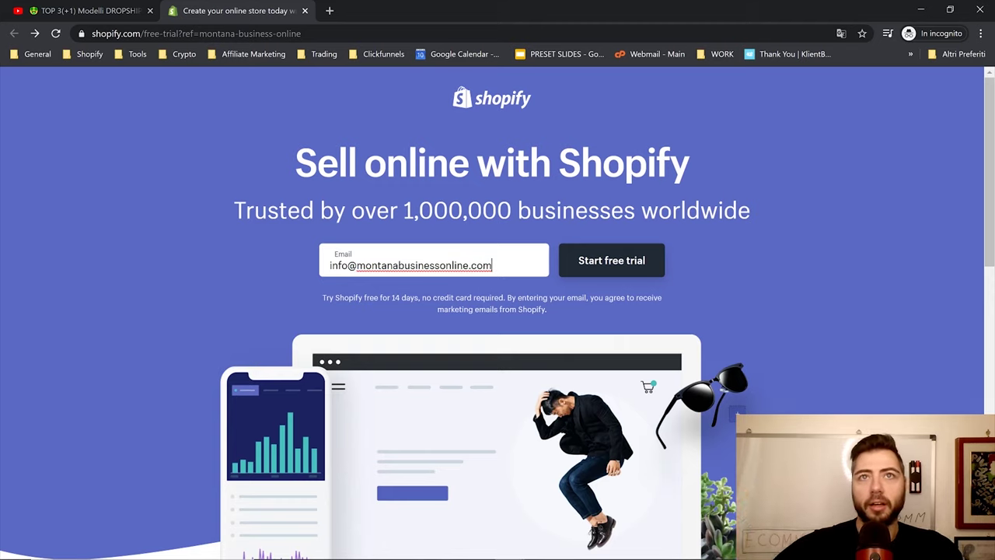
click(573, 264)
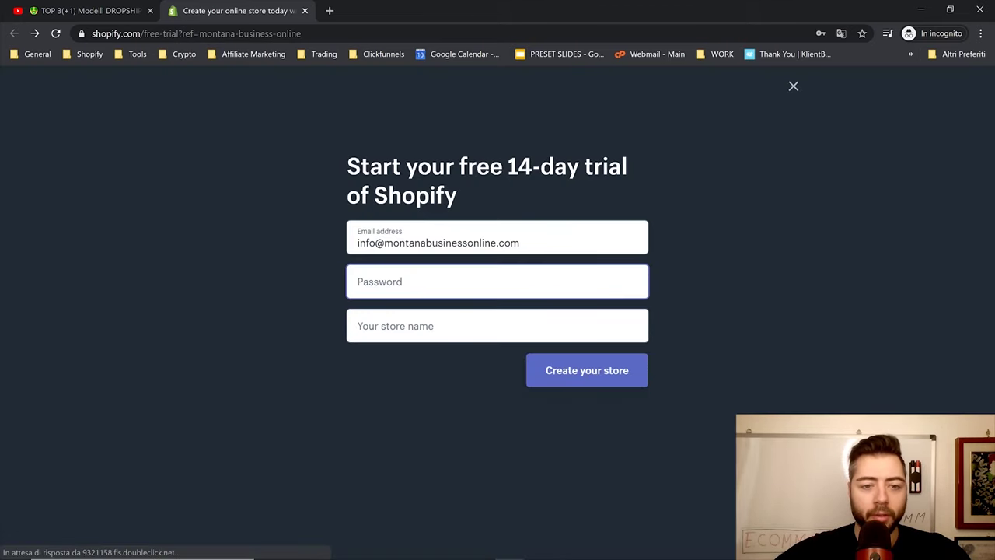
text(•••••••)
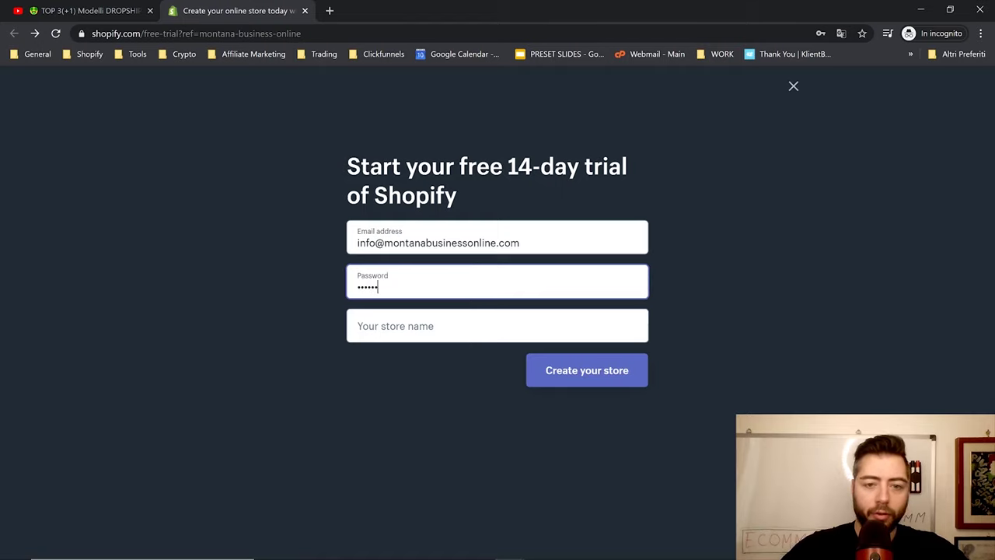
key(Tab)
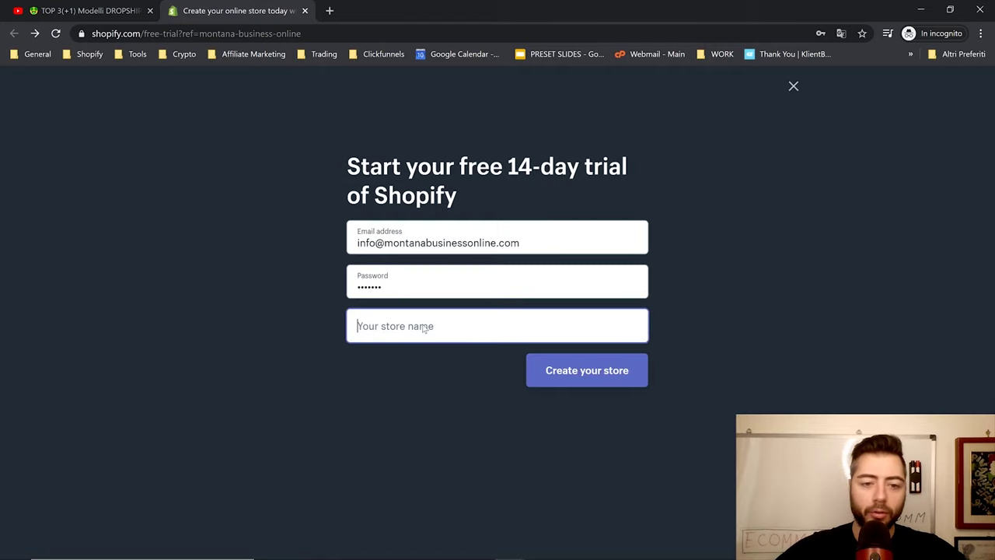
text(stefanomo)
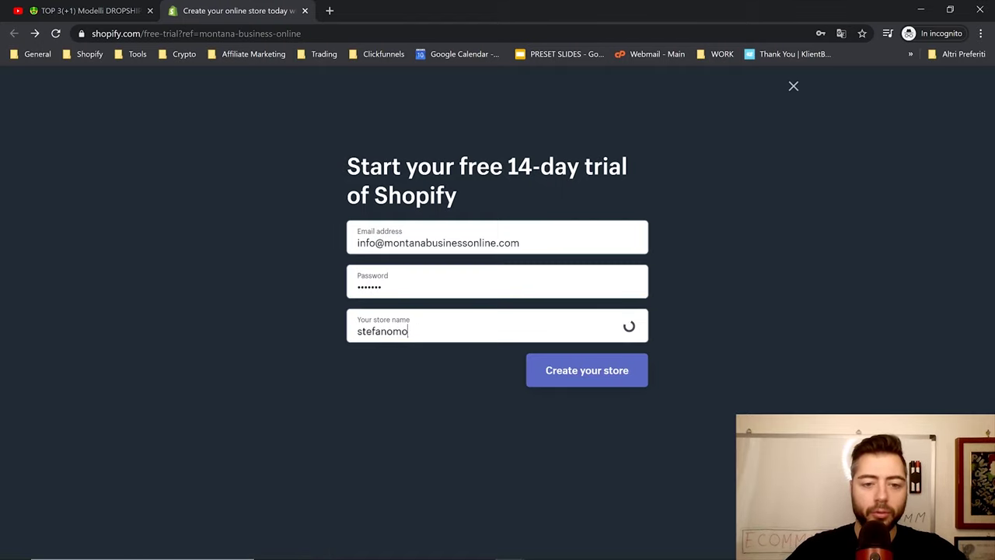
text(ntanareal)
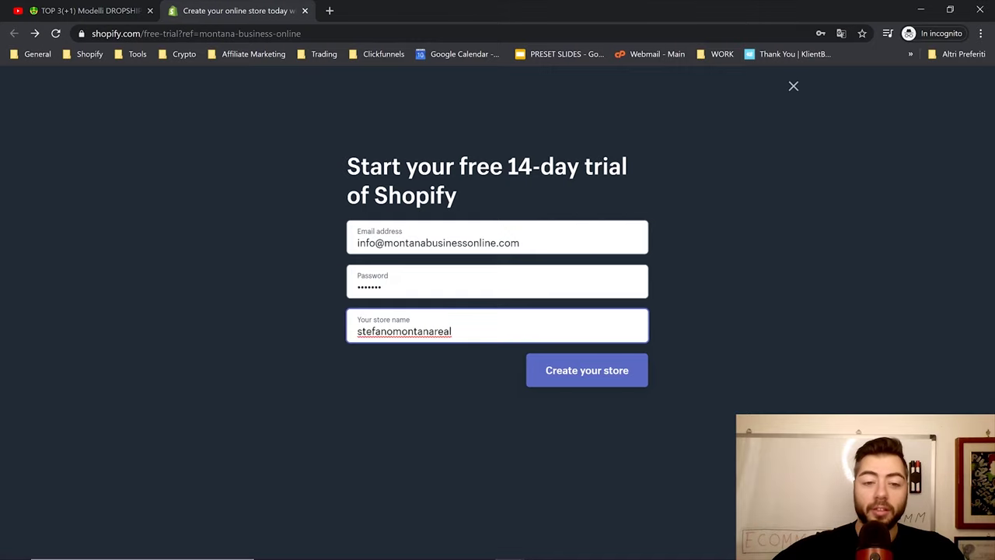
Create the store and answer the survey: just playing around, revenue €50.000–€250.000 EUR
click(548, 376)
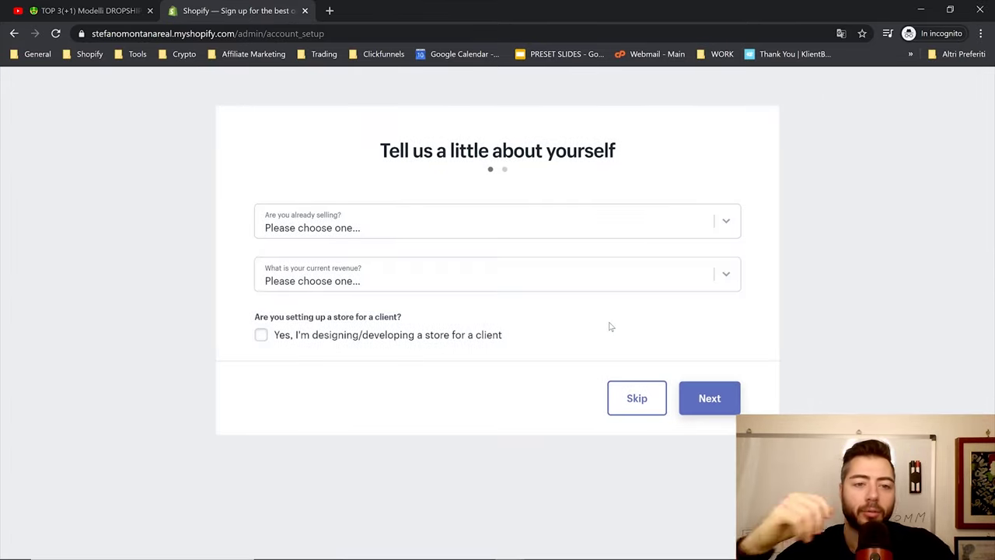
click(471, 228)
click(350, 269)
click(329, 273)
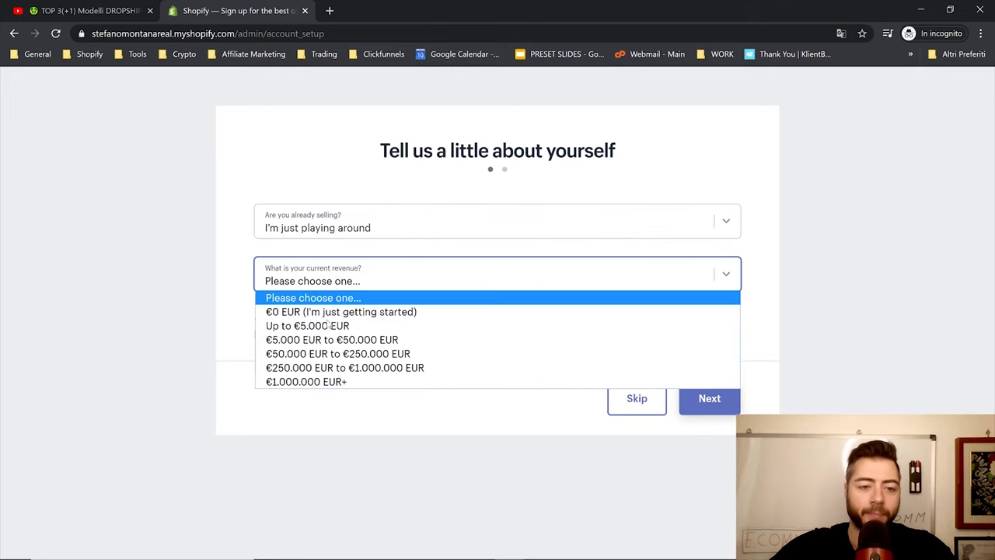
click(311, 353)
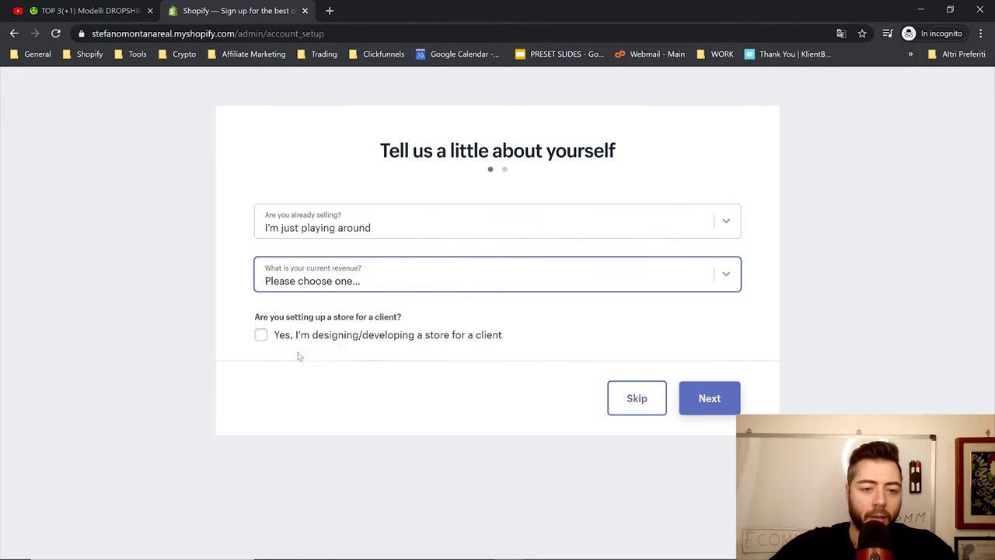
click(697, 397)
Autofill the business address, clear the invalid website value, and enter the new store
scroll(793, 335, down, 3)
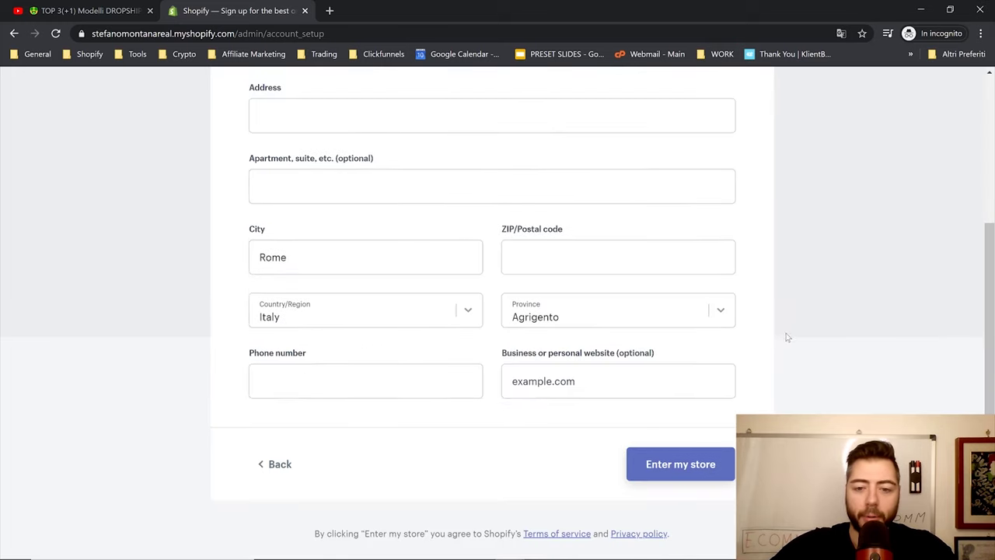
scroll(789, 334, up, 2)
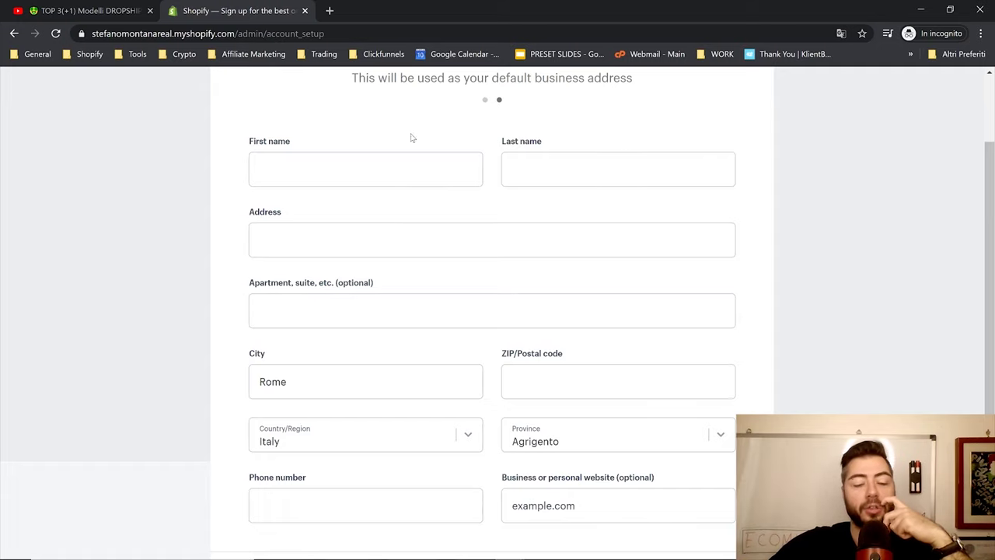
click(402, 169)
click(365, 209)
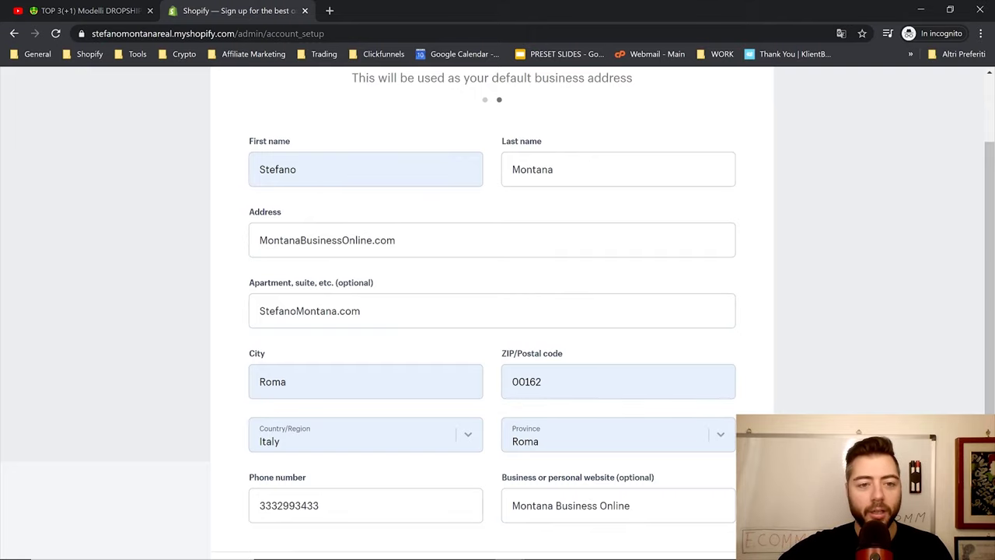
click(414, 309)
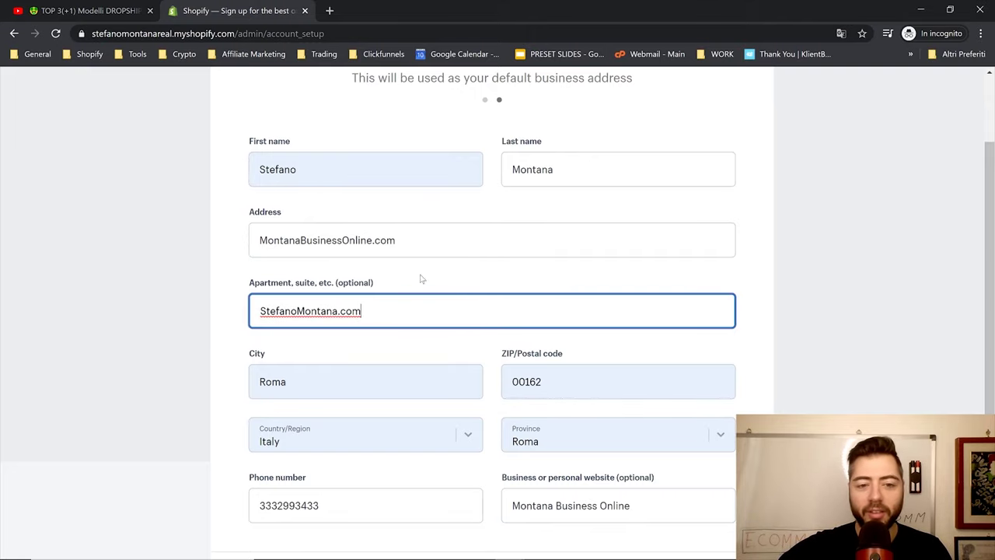
scroll(420, 279, down, 2)
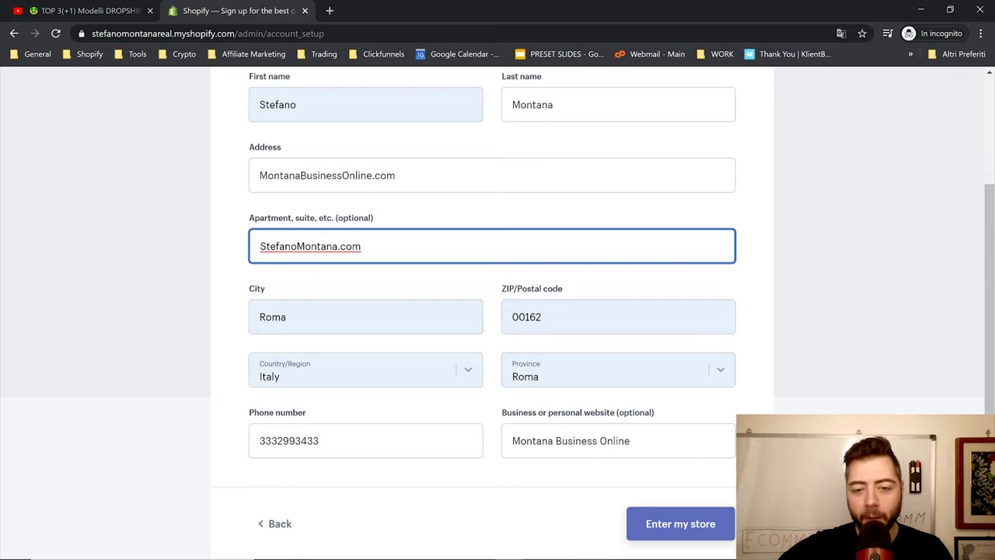
click(675, 525)
click(632, 457)
key(ctrl+shift+Left)
key(ctrl+shift+Left)
key(ctrl+shift+Left)
key(BackSpace)
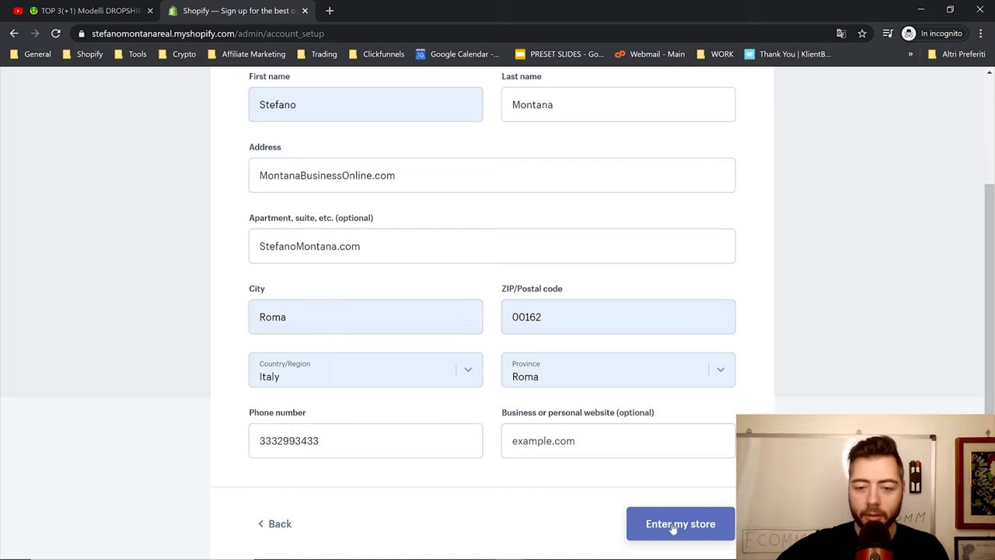
click(672, 526)
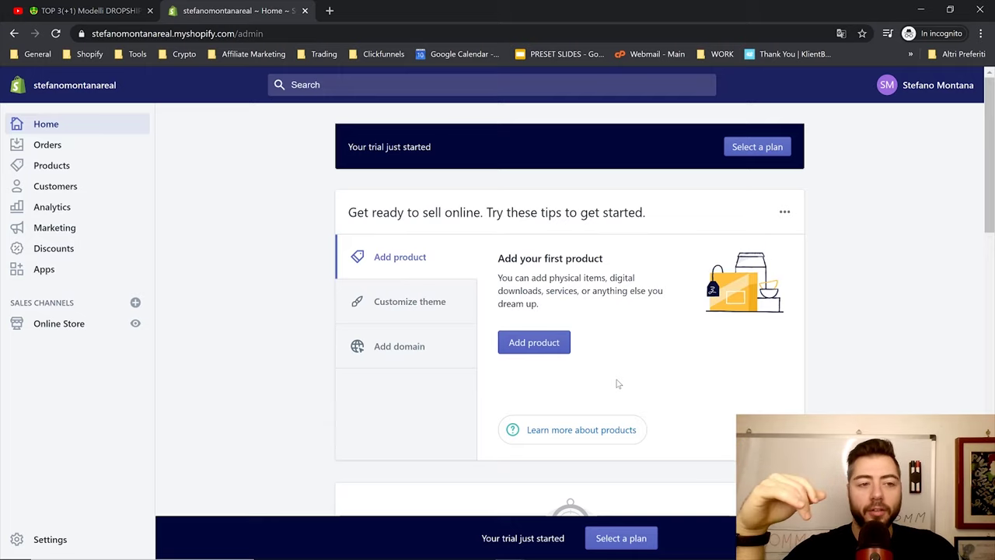
From the admin Apps page, open the Shopify App Store in a new tab
click(89, 273)
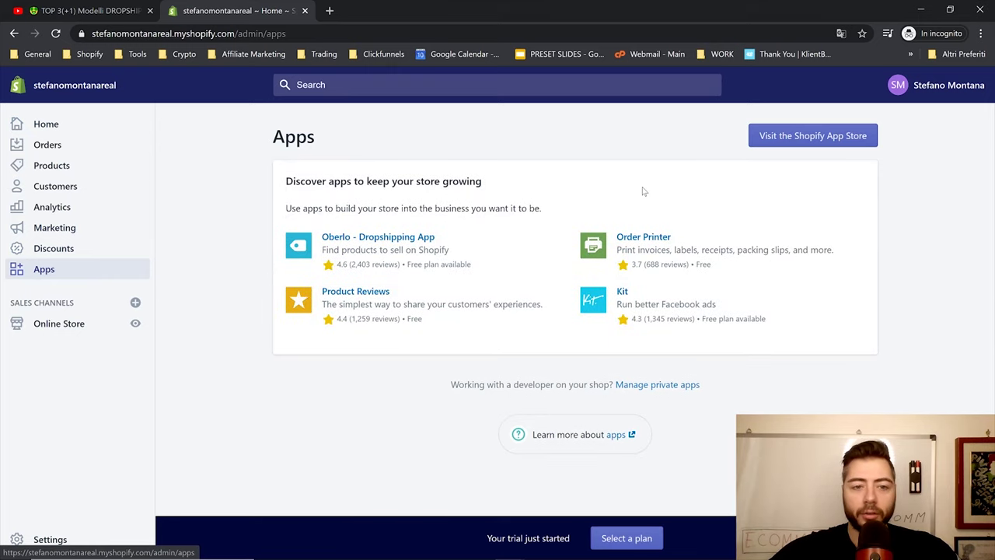
click(823, 141)
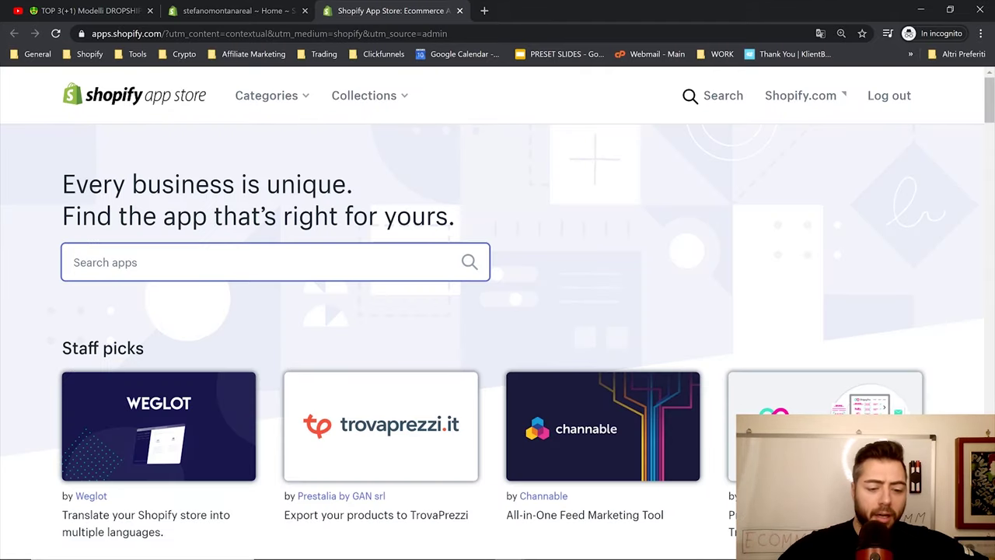
Search the App Store for 'dser' and install DSers -AliExpress Dropshipping on the store
text(dsers)
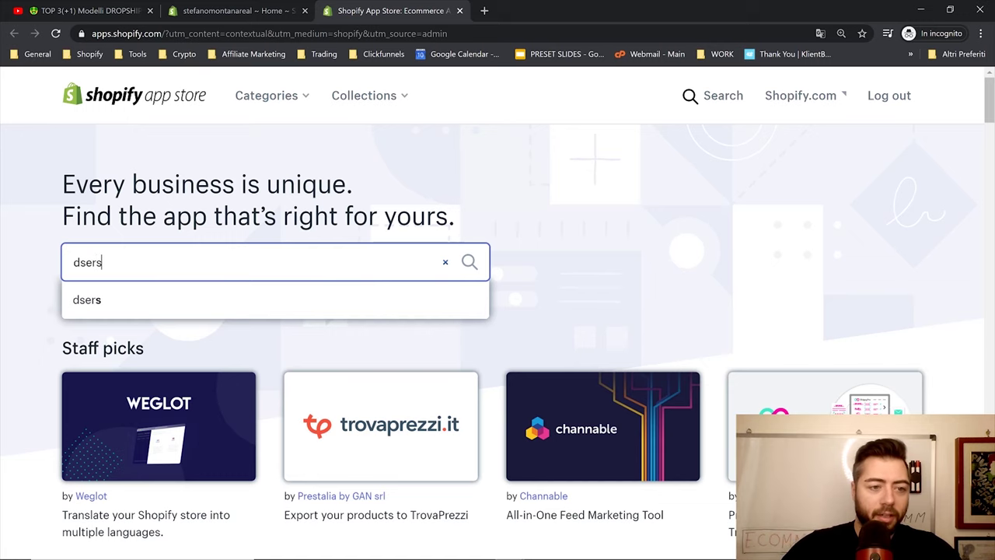
key(Return)
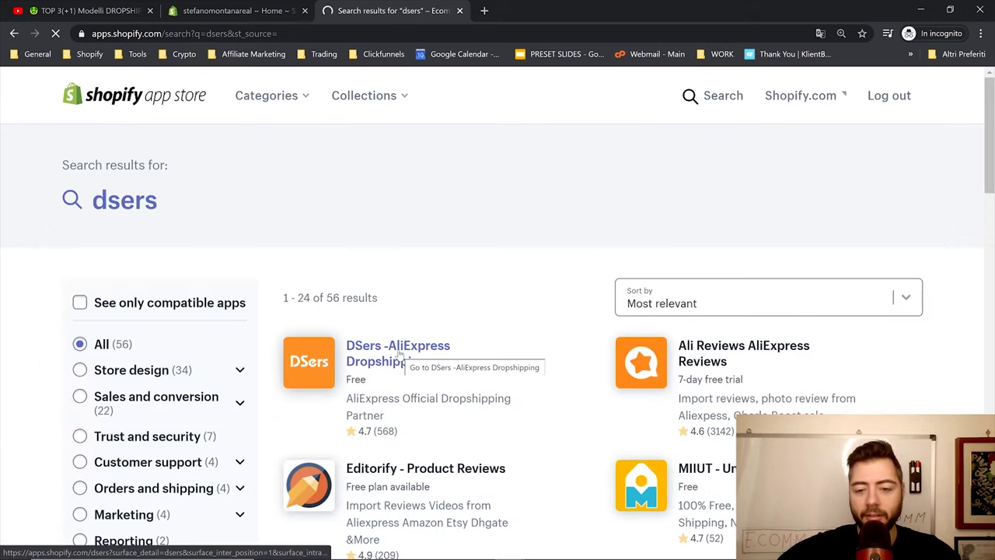
click(399, 353)
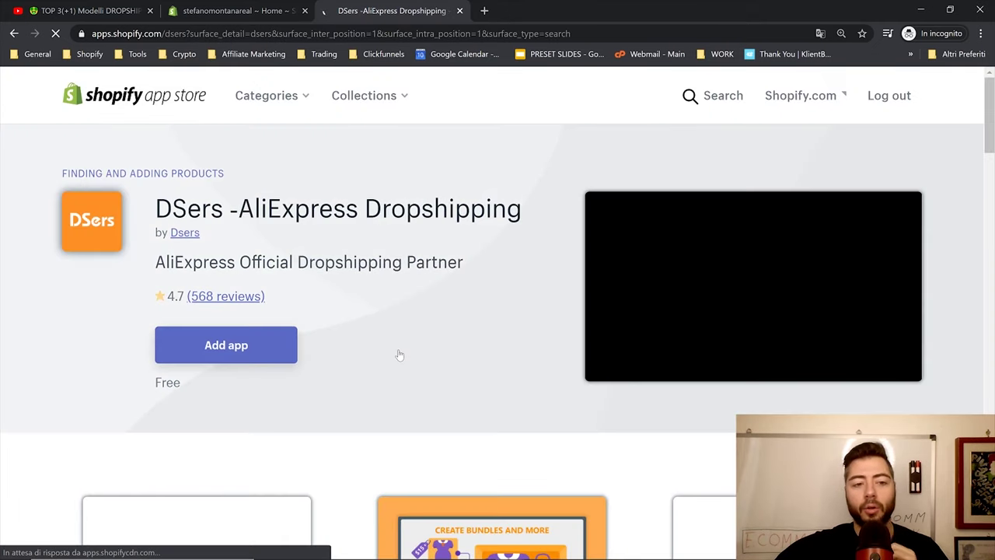
click(247, 350)
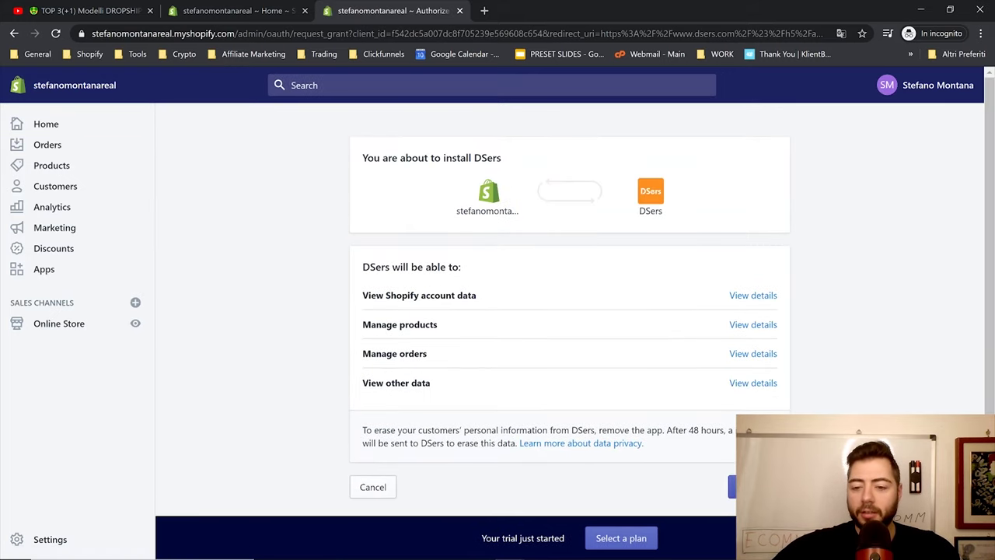
click(758, 487)
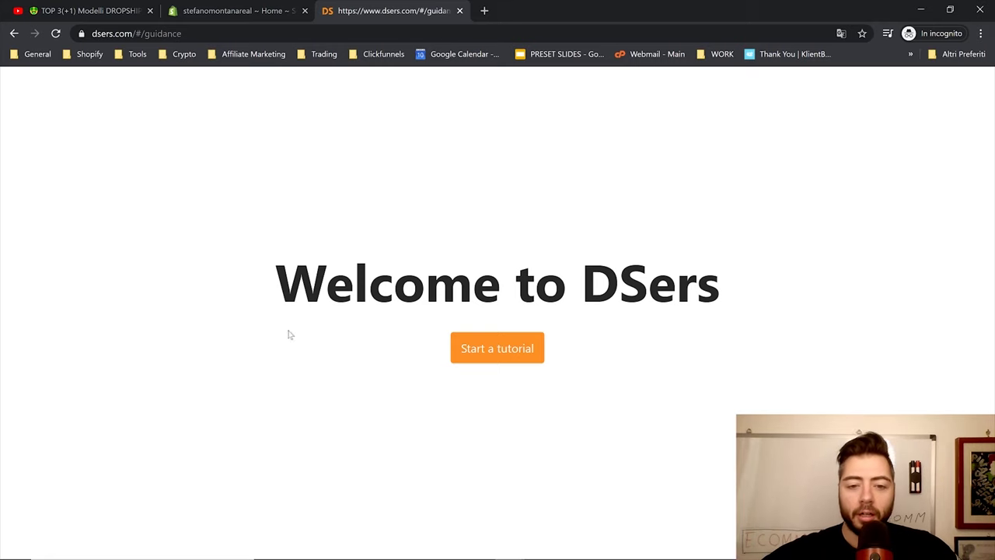
Step through the DSers tutorial: AliExpress linking, suppliers, bulk orders, ebook, then finish
click(490, 360)
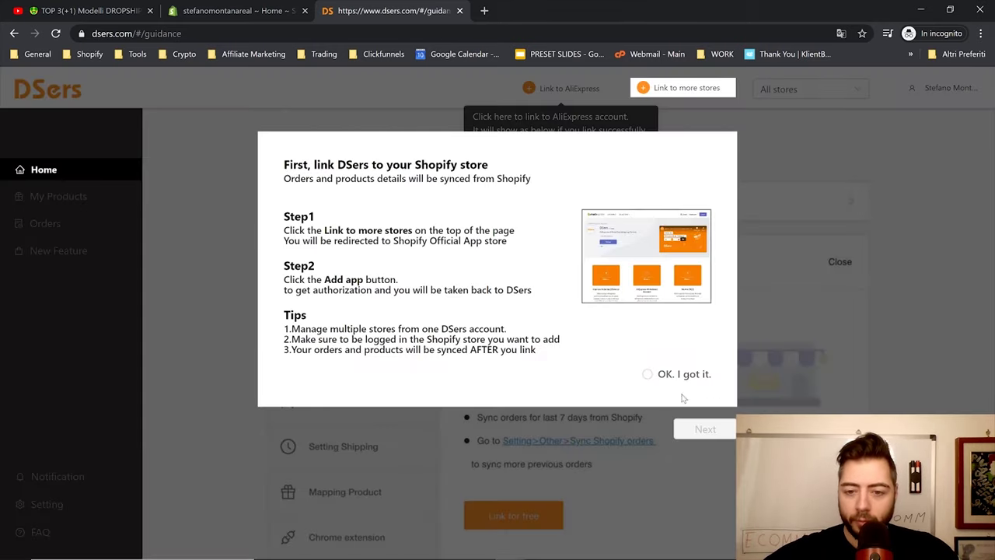
click(709, 432)
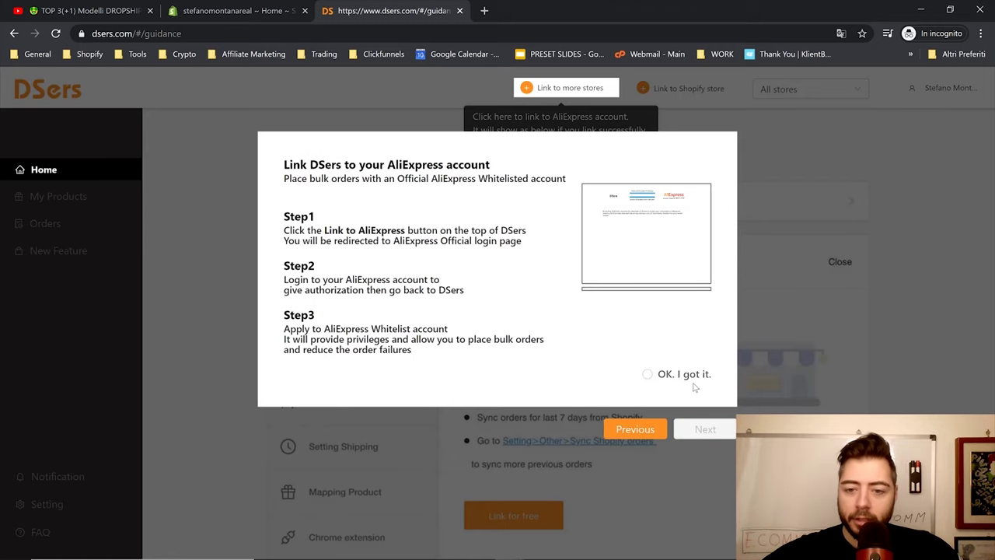
click(699, 433)
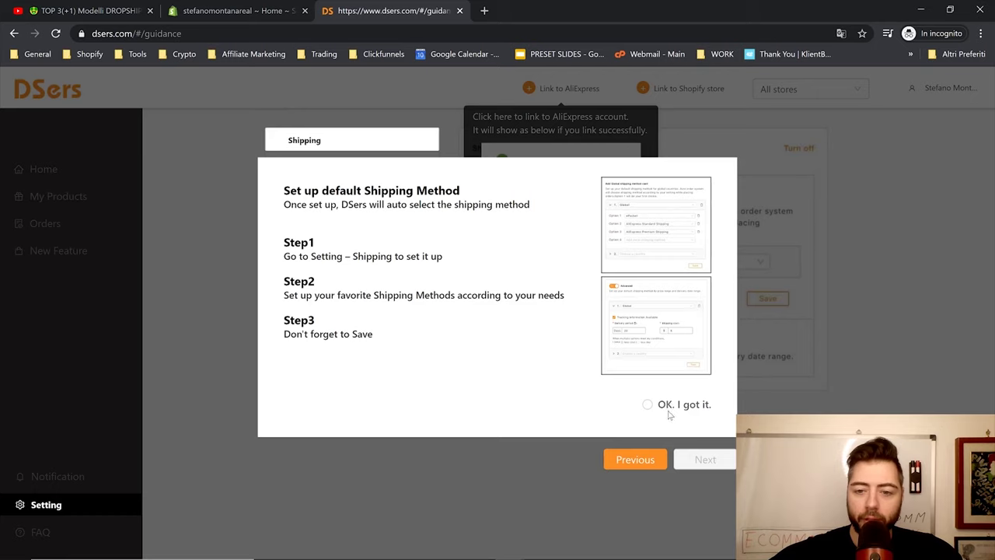
click(700, 455)
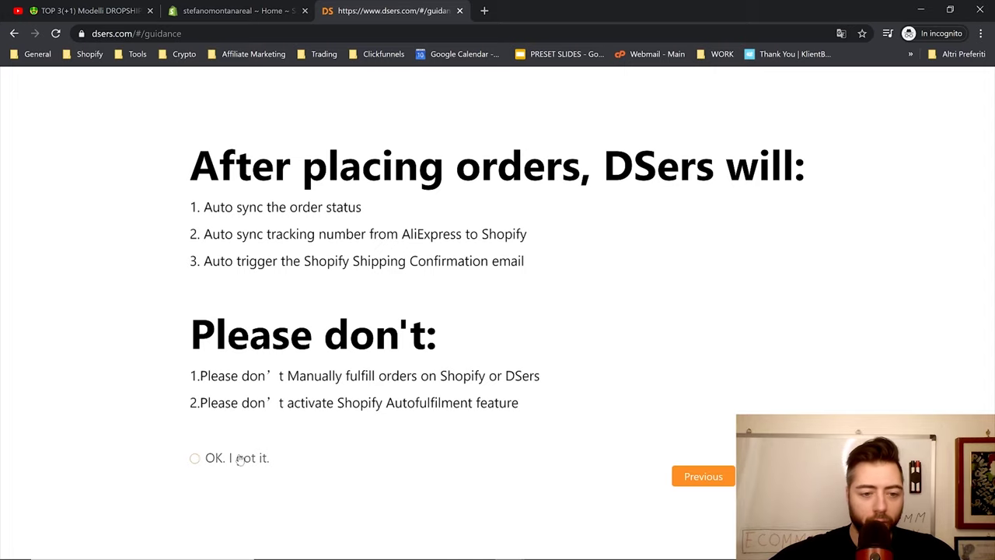
click(196, 458)
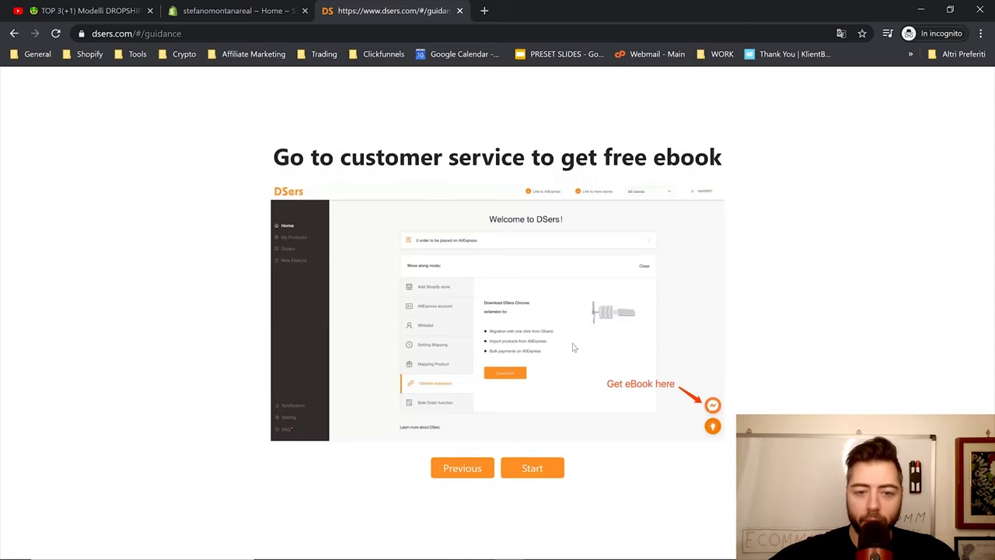
click(556, 462)
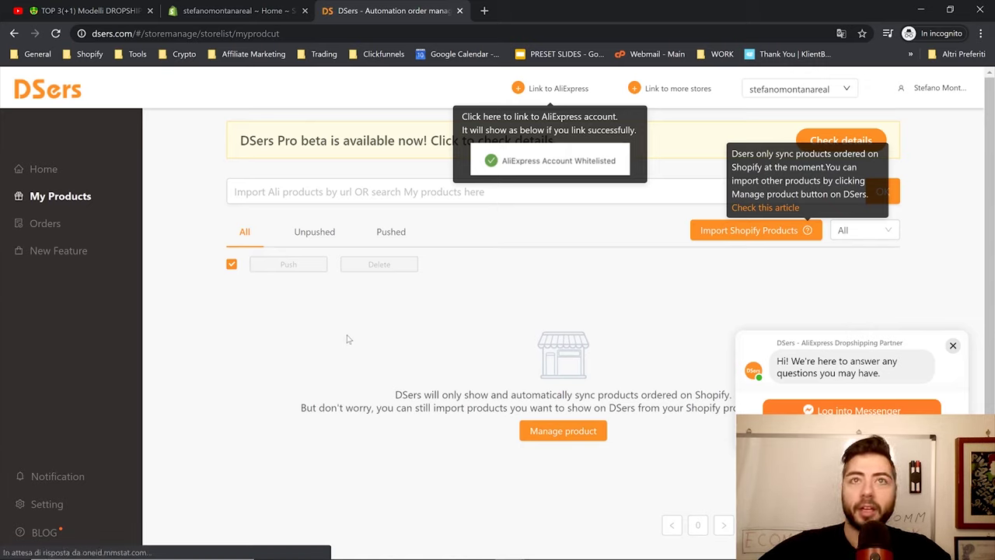
Start typing an address in a new tab, then link the AliExpress account to DSers
click(483, 11)
text(chri)
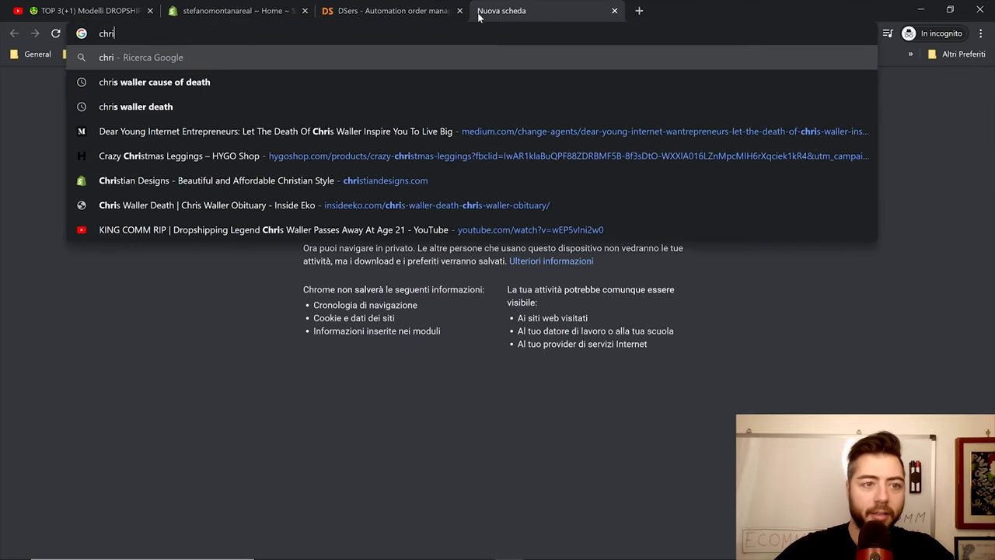
key(BackSpace)
text(o)
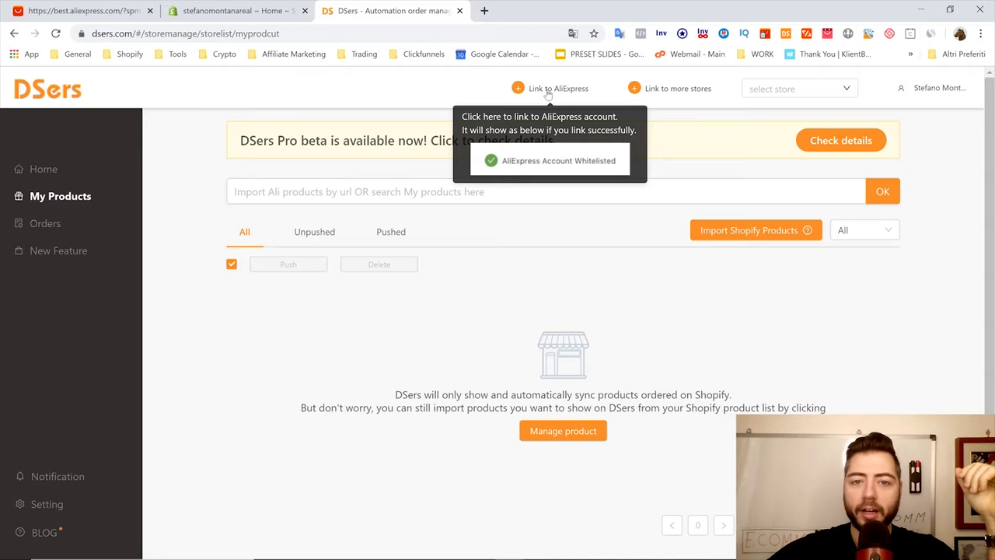
click(548, 91)
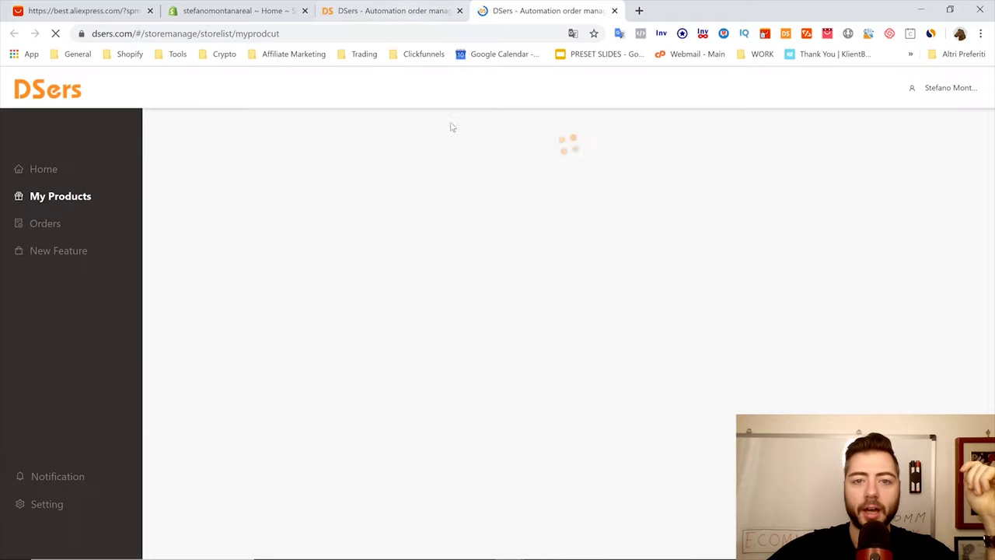
Select the connected Shopify store as DSers' active store
mouse_move(522, 89)
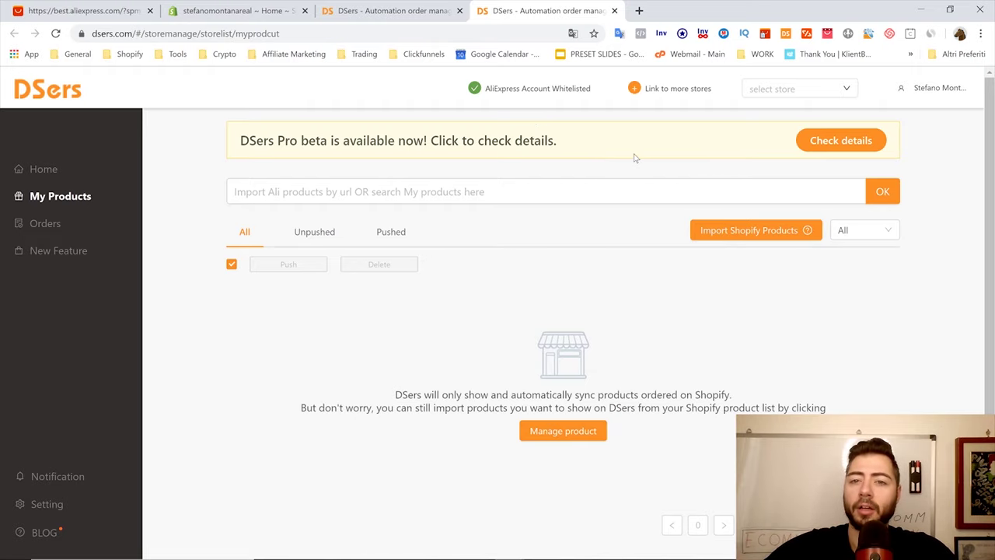
click(788, 92)
click(782, 110)
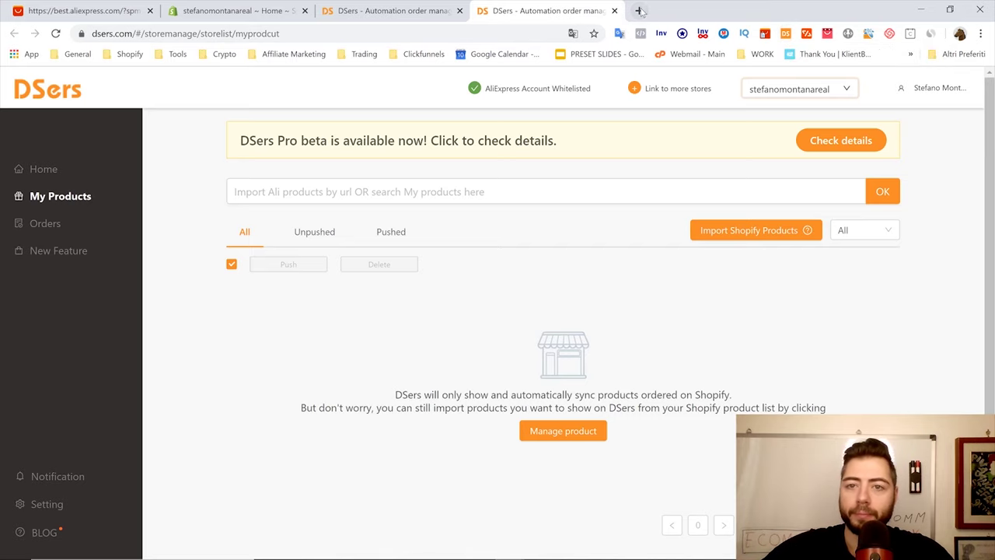
Bring up the Chrome Web Store results for 'dsers', listing the AliExpress.com Product Importer
click(638, 11)
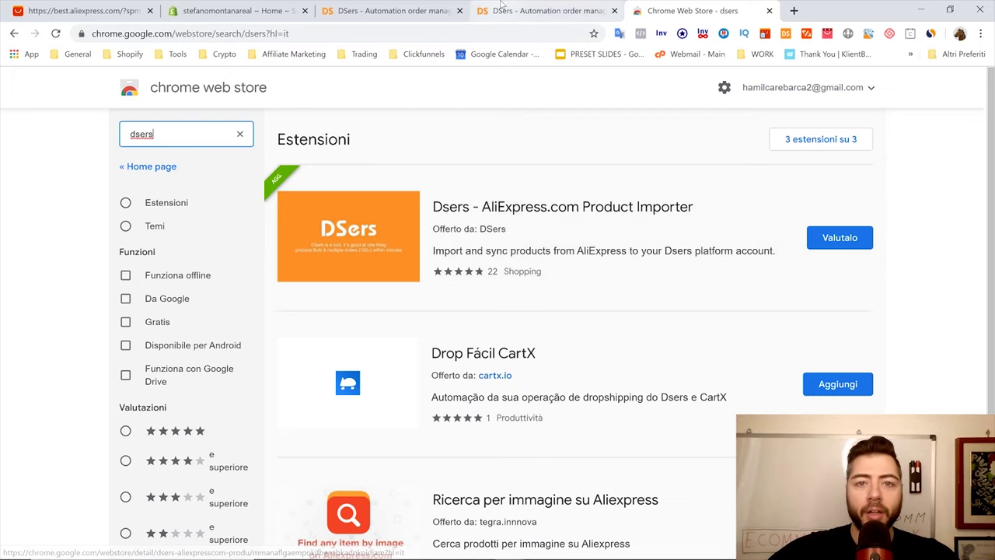
click(541, 10)
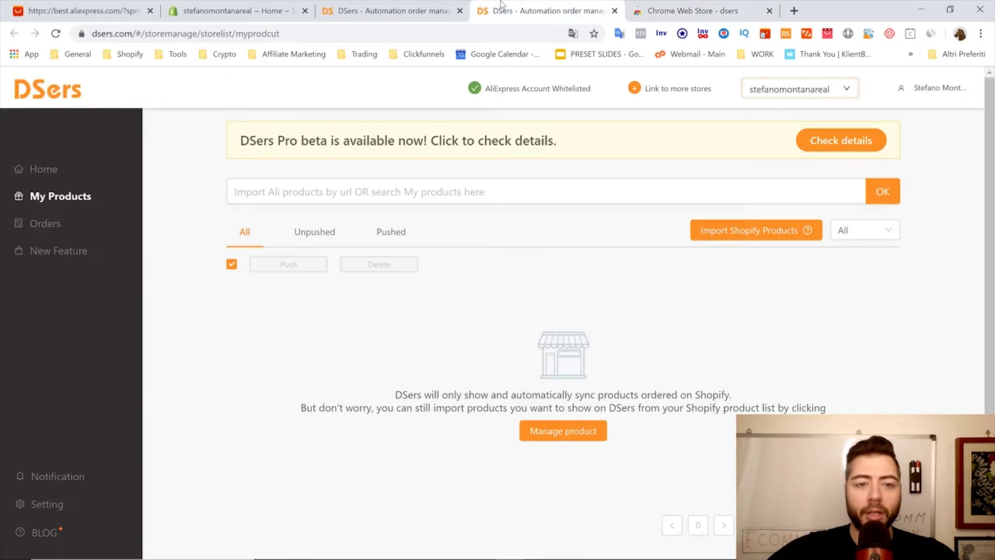
click(668, 10)
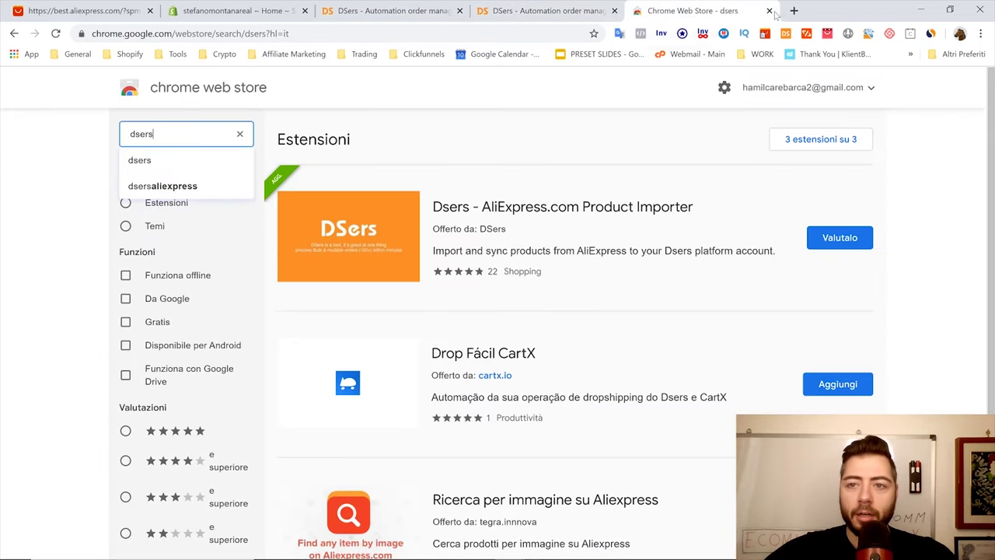
Close the Web Store and duplicate DSers tabs, then search AliExpress for 'sunglasses'
click(768, 10)
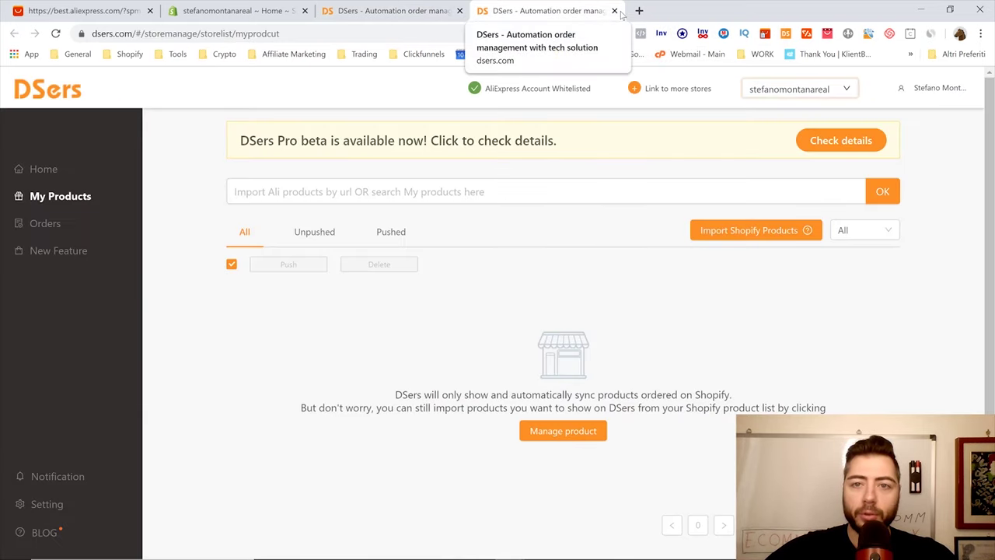
click(459, 11)
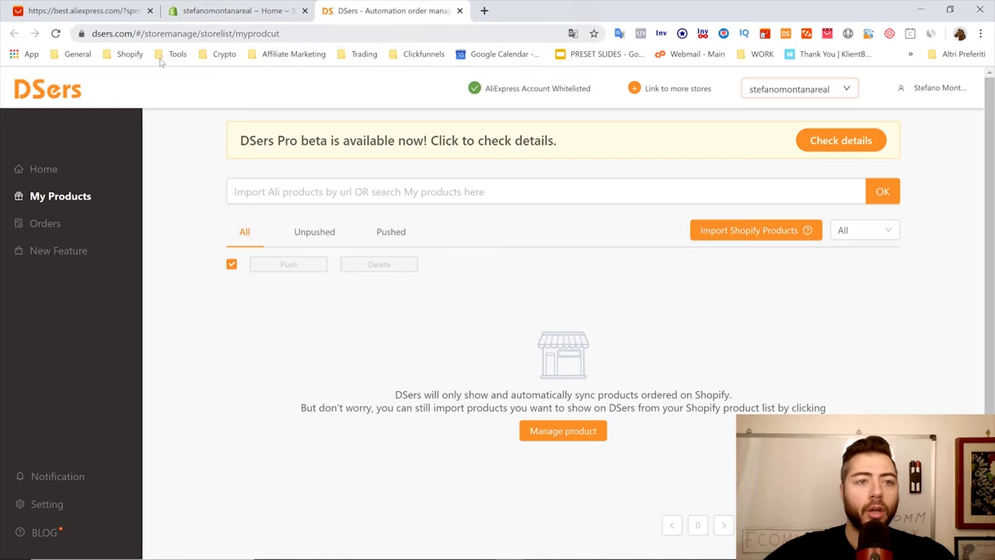
click(101, 8)
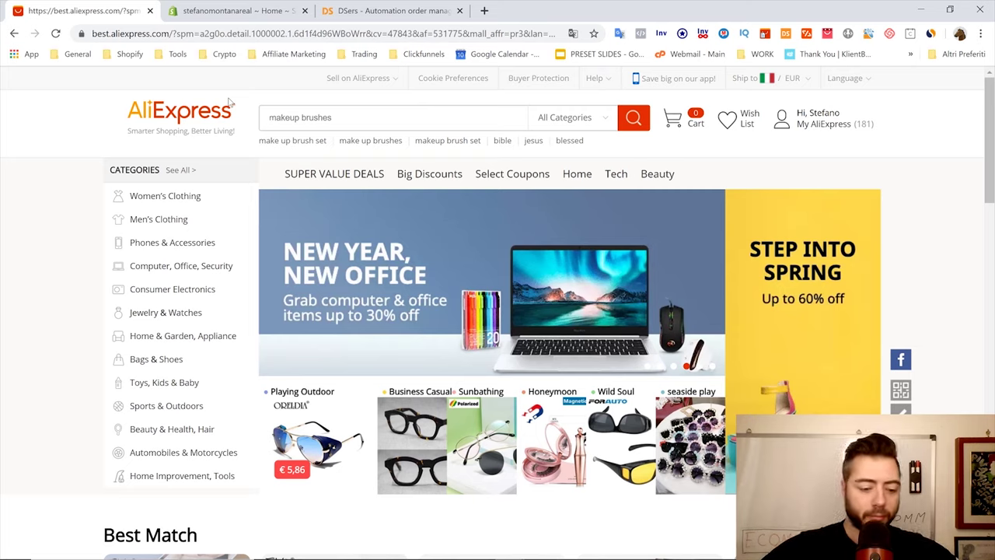
text(sungla)
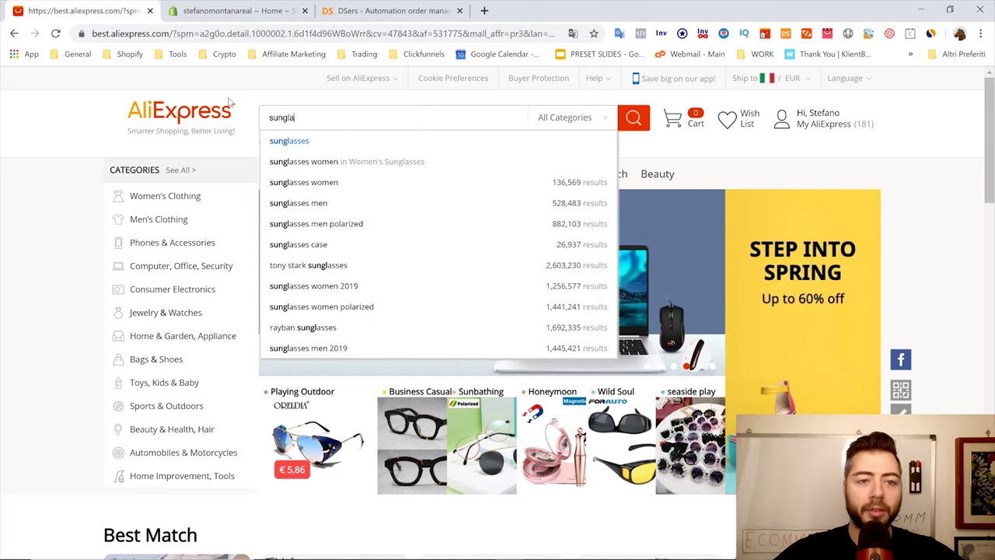
text(sses)
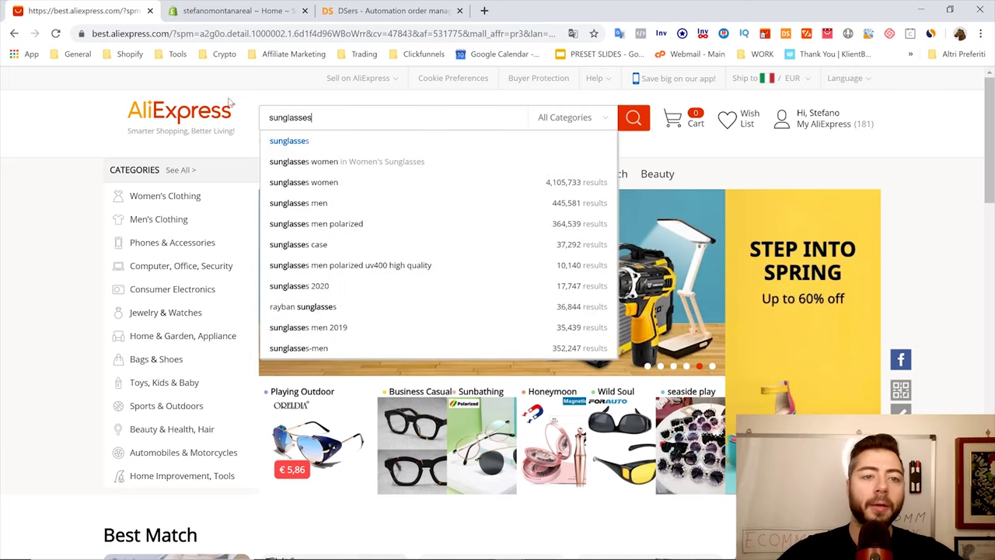
key(Return)
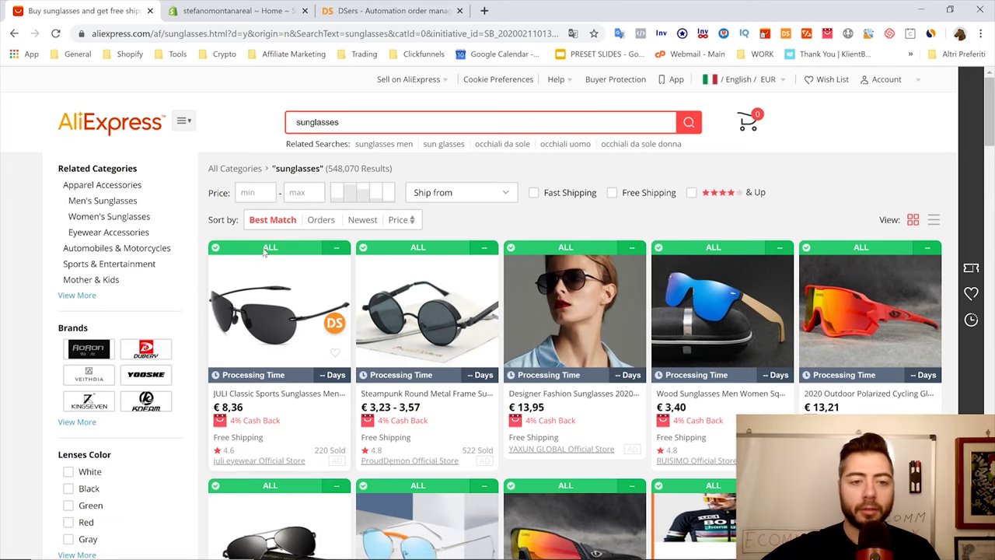
Sort sunglasses by Orders, ship from Italy only, and open the yellow driving glasses listing
click(321, 220)
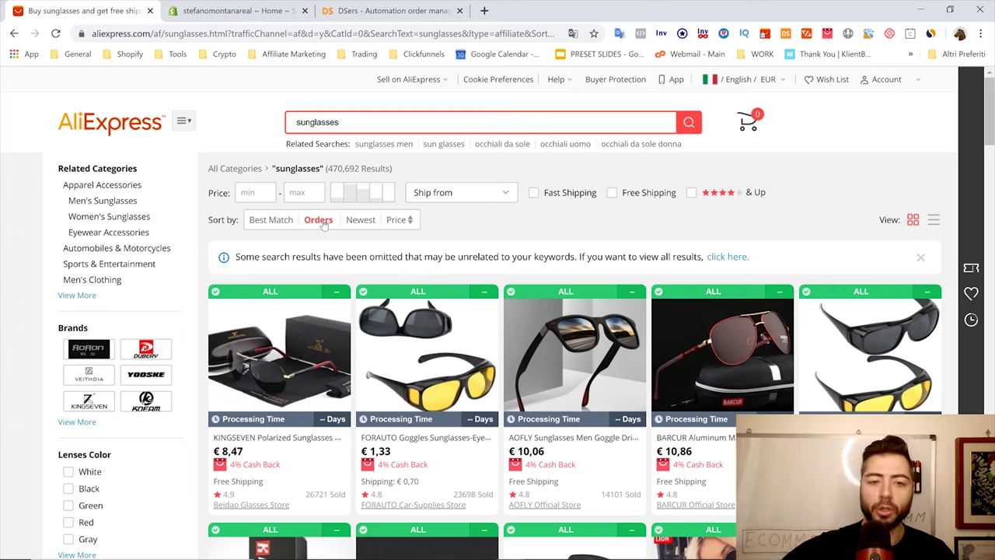
click(497, 191)
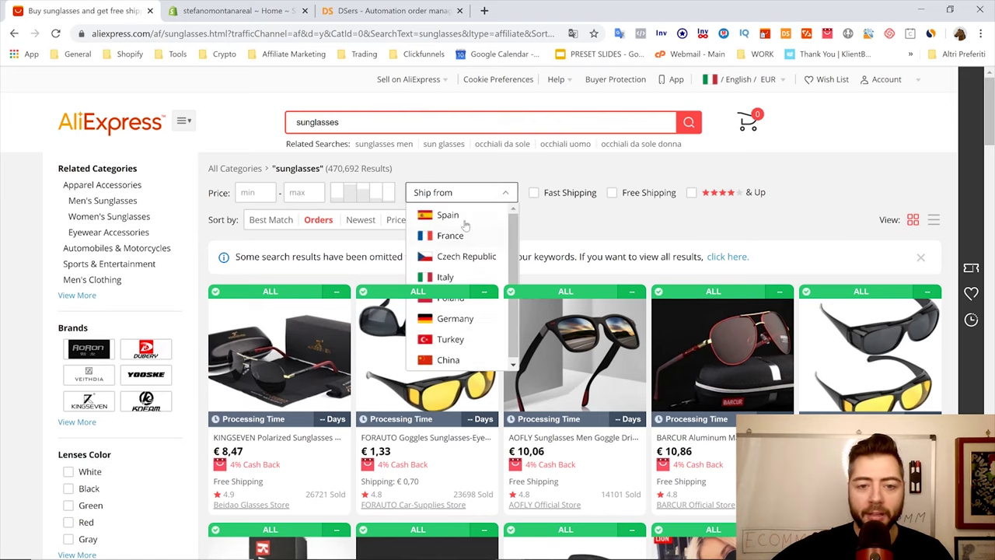
click(446, 277)
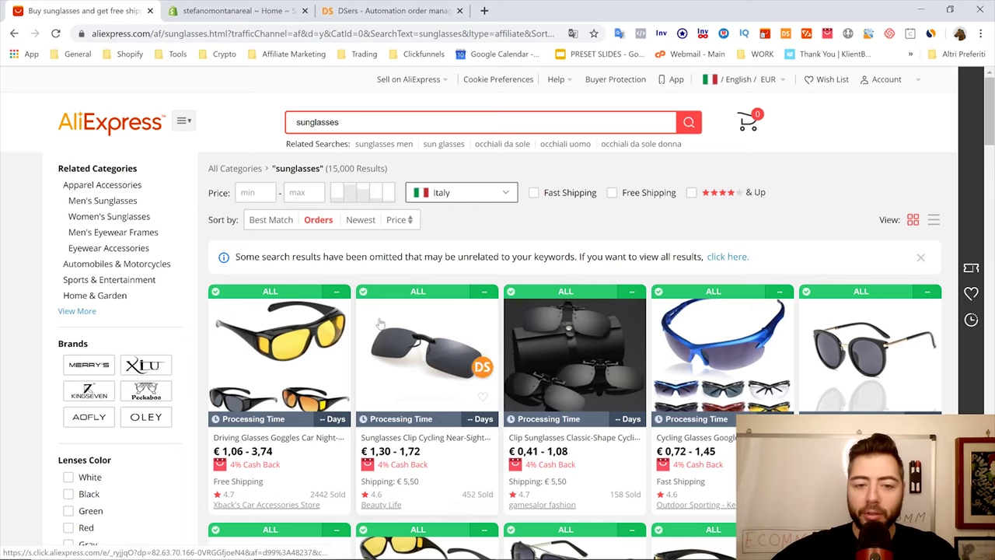
click(284, 438)
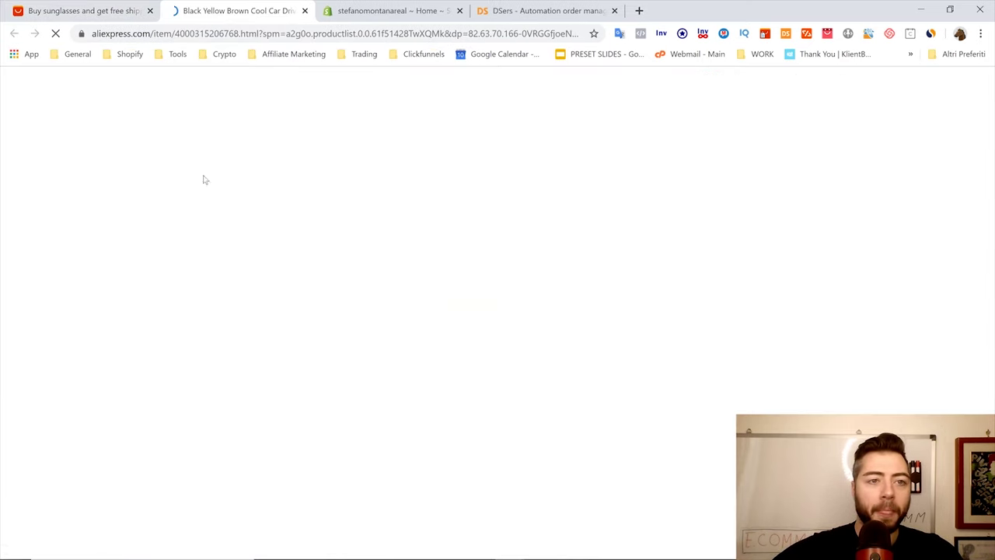
Set the driving glasses' ships-from country to Spain instead of Italy
scroll(571, 231, down, 2)
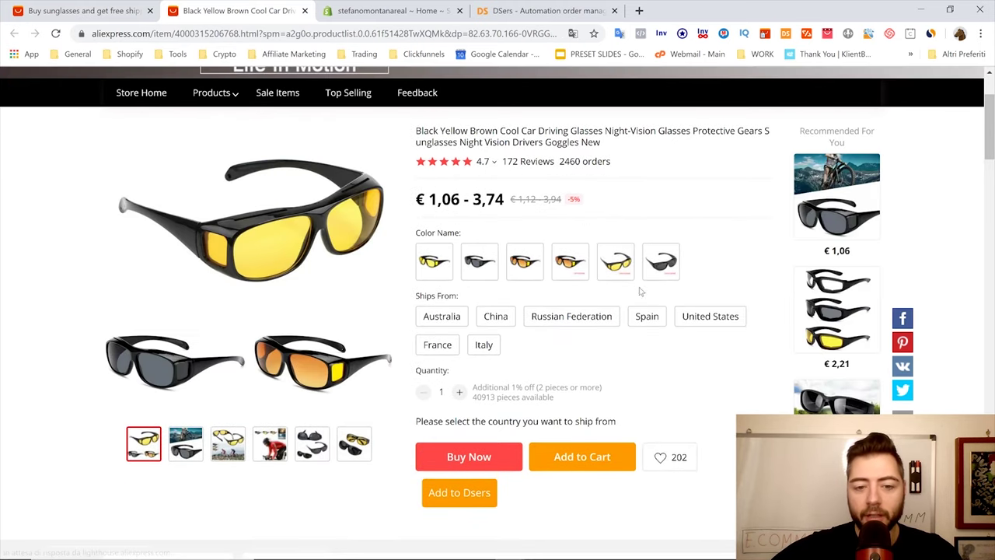
click(484, 344)
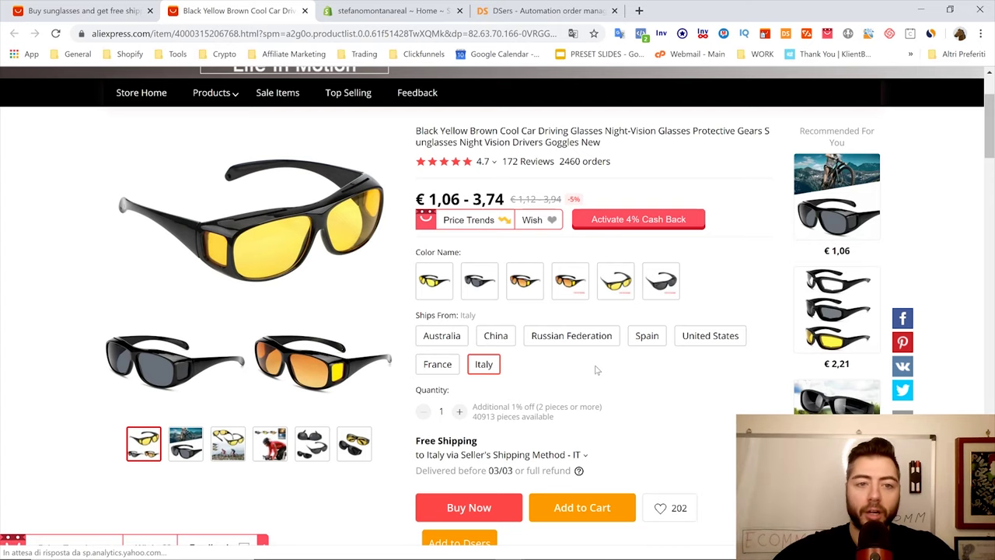
scroll(596, 370, up, 2)
scroll(449, 418, down, 1)
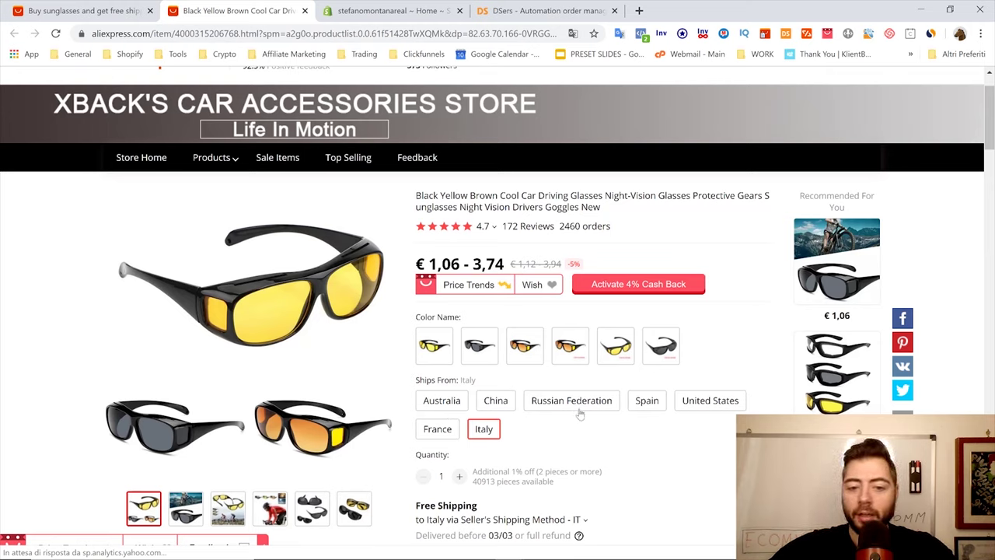
click(657, 408)
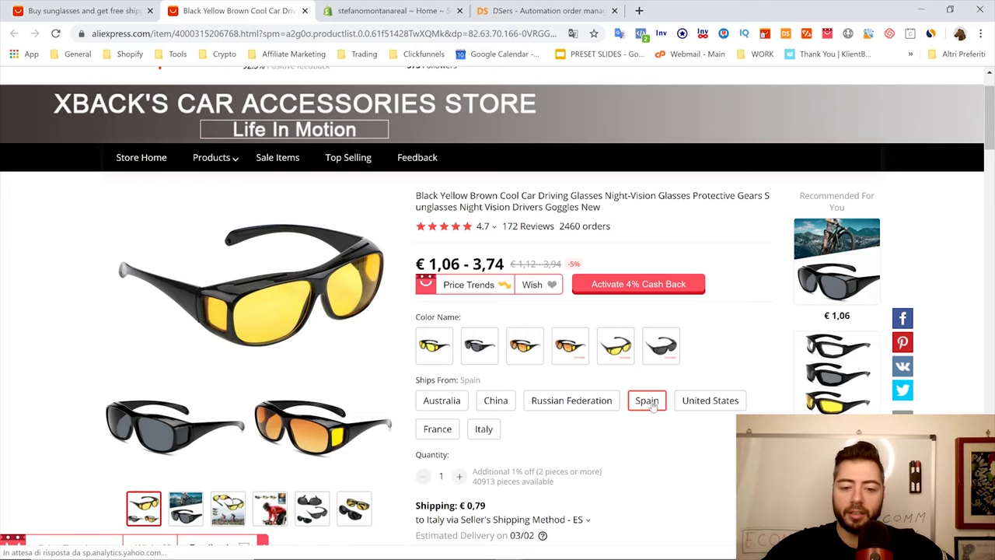
Try Spain as the ship-to destination, then close the dialog without applying
click(552, 519)
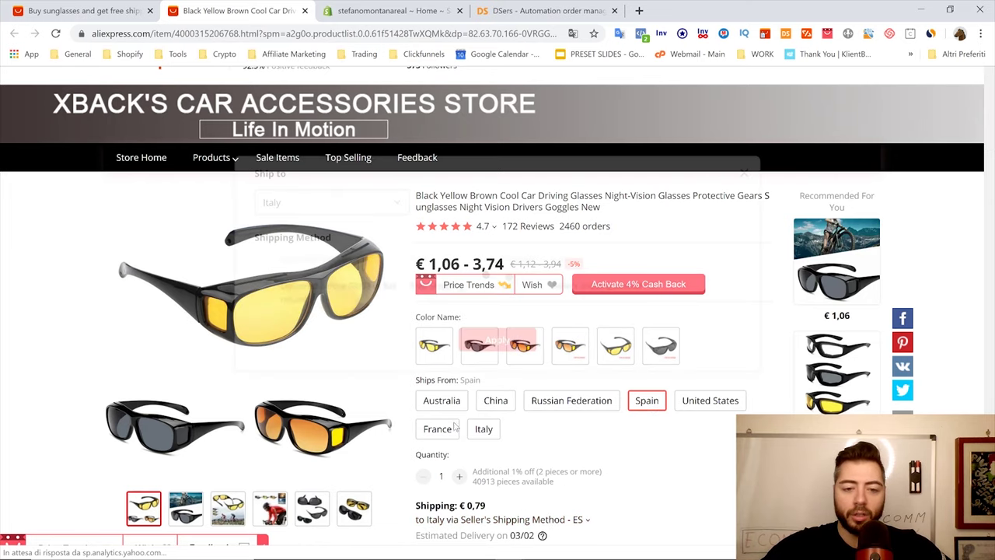
click(365, 258)
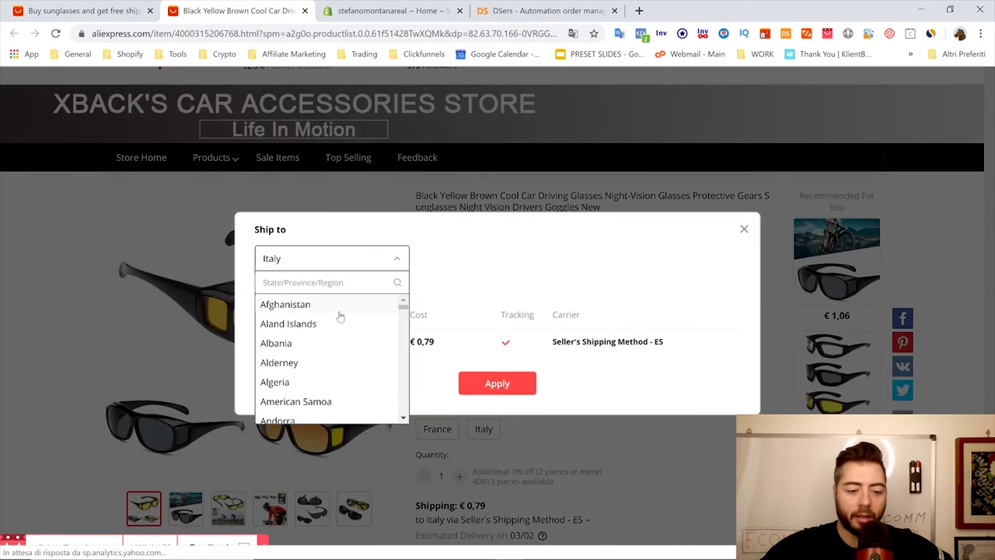
text(spai)
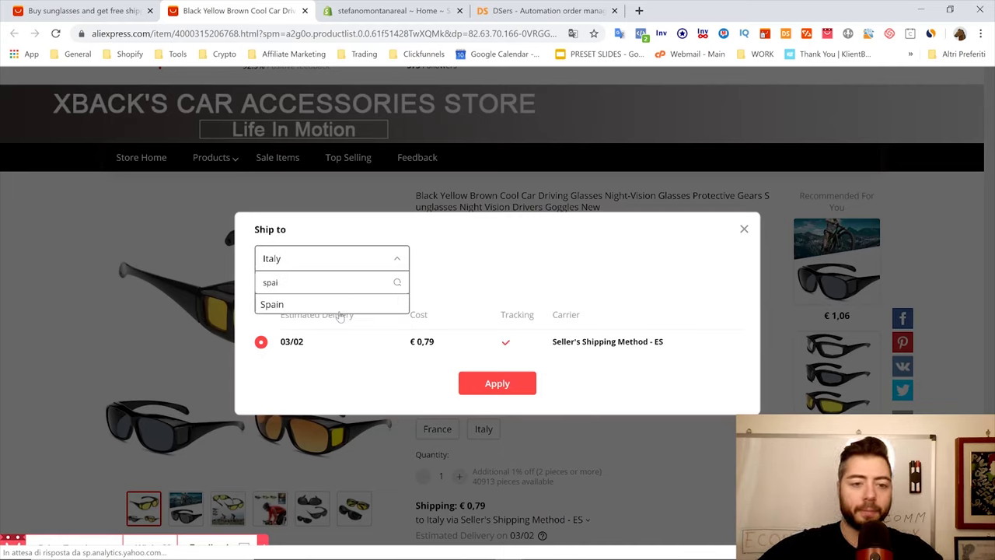
click(341, 311)
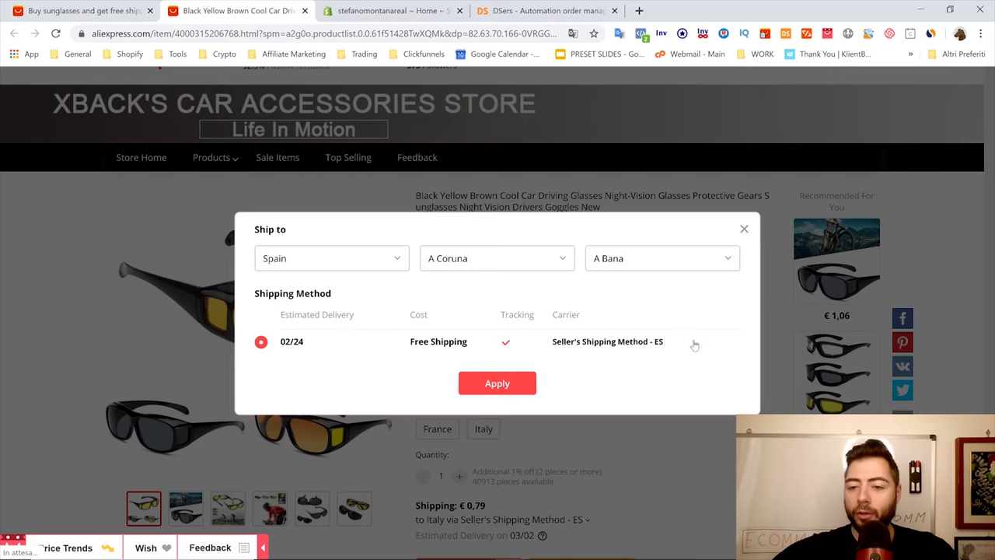
click(743, 229)
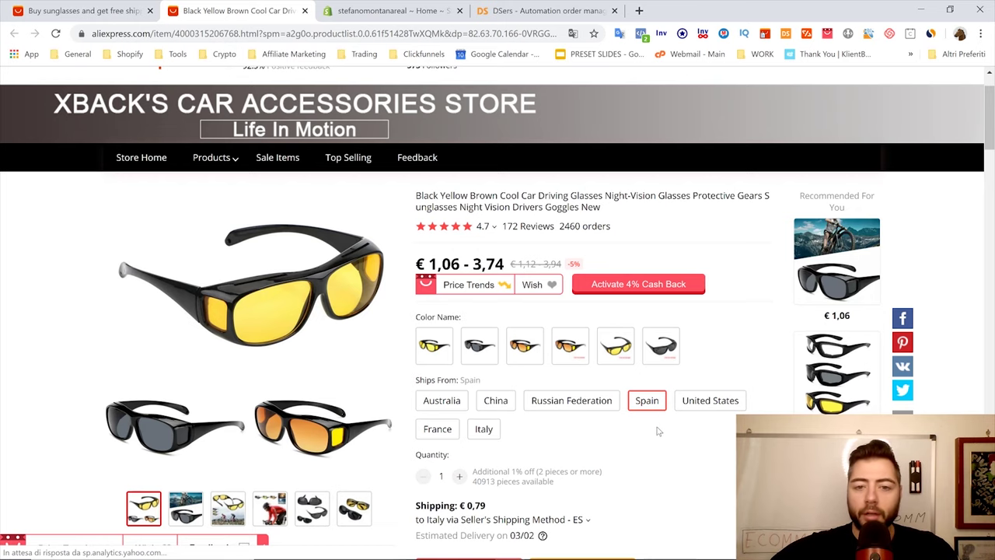
scroll(725, 347, up, 1)
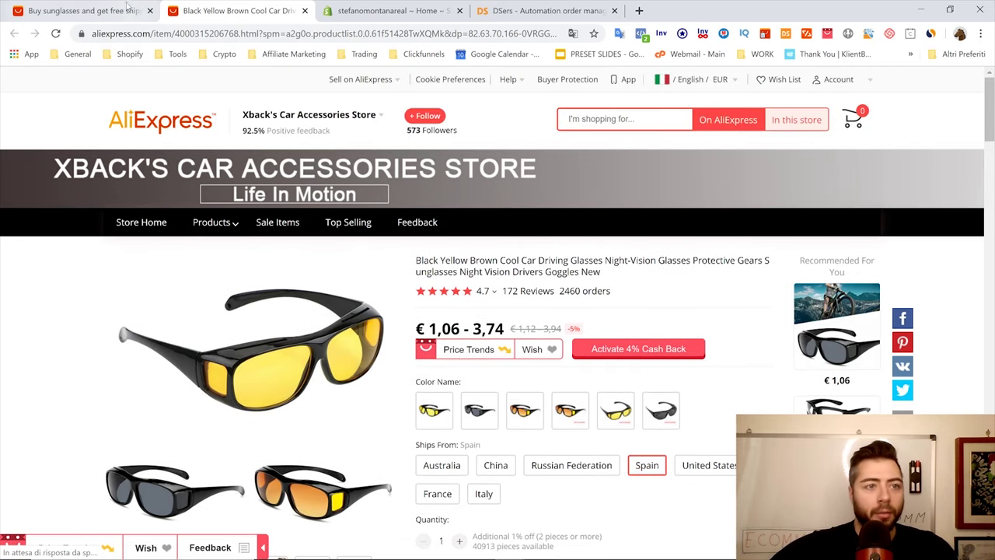
Open the Classic Shape clip-on sunglasses listing in a new tab and look it over
click(128, 11)
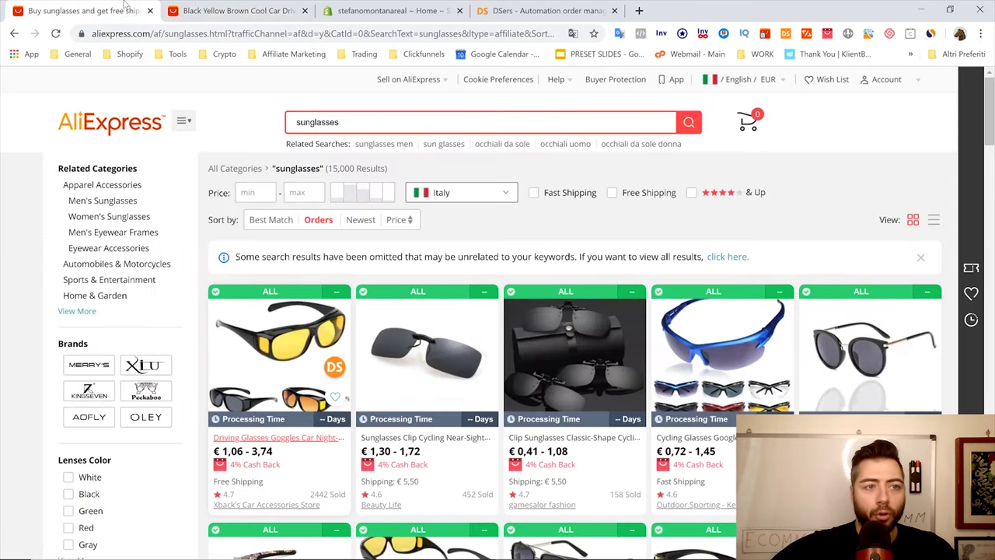
right_click(439, 443)
click(450, 450)
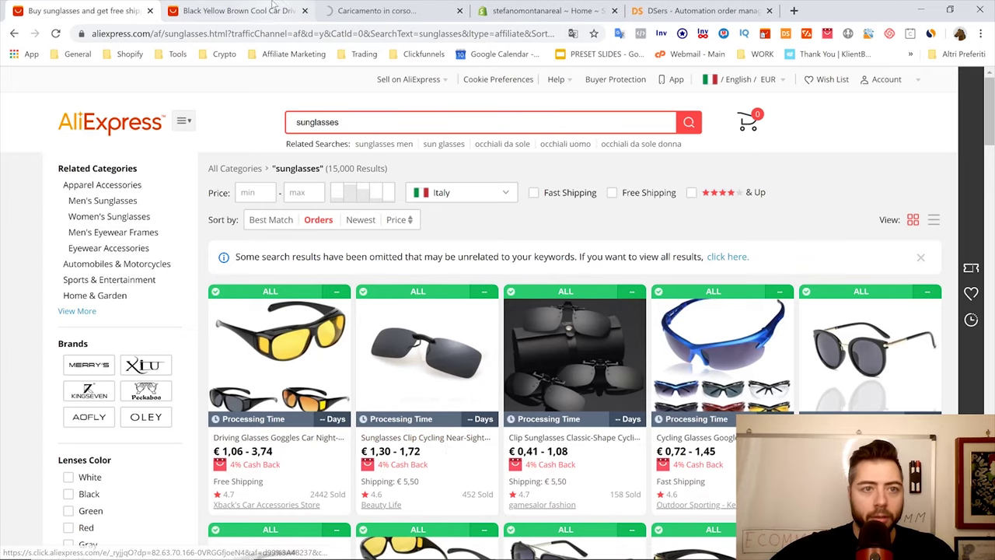
click(392, 10)
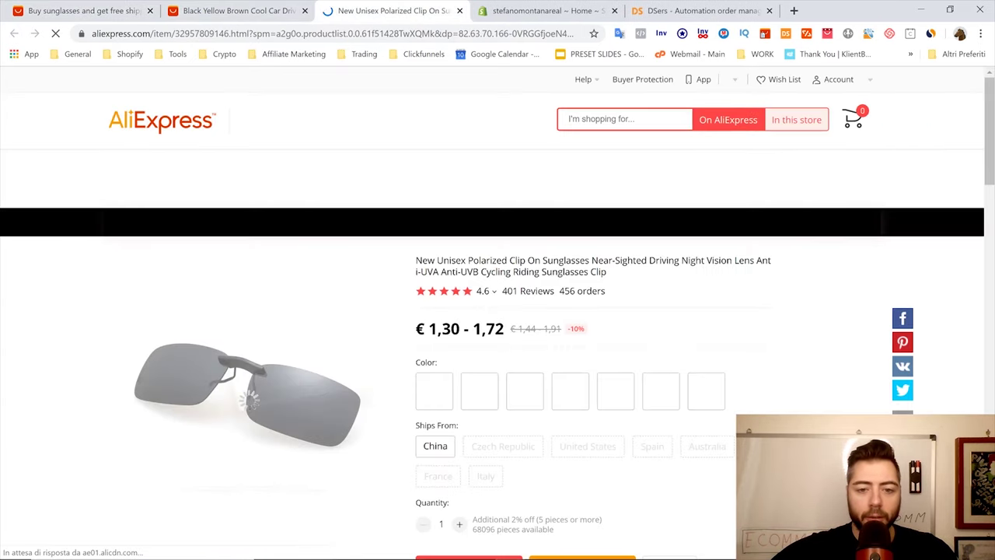
scroll(545, 373, down, 1)
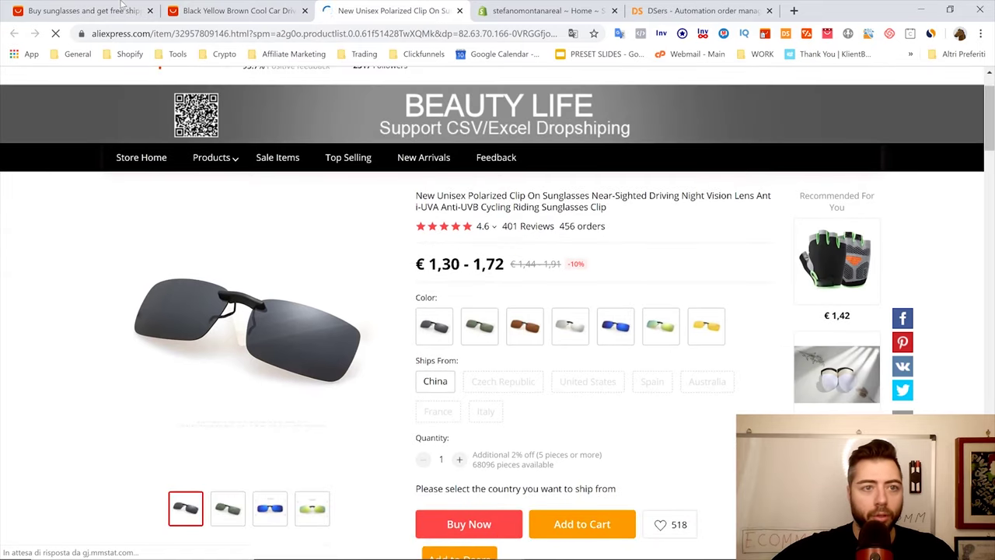
click(86, 11)
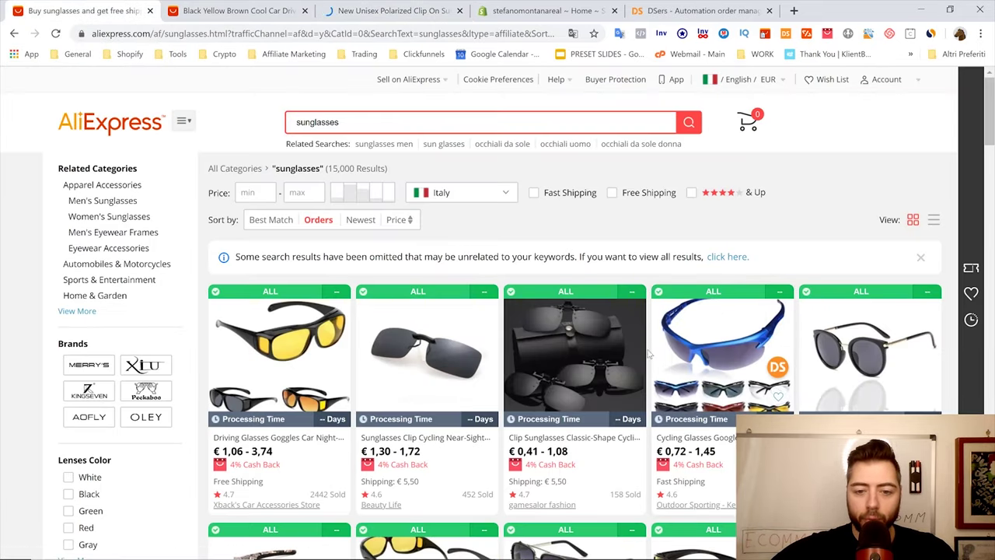
Check the gamesalor clip-on sunglasses store ratings in a new tab, then close it
click(572, 448)
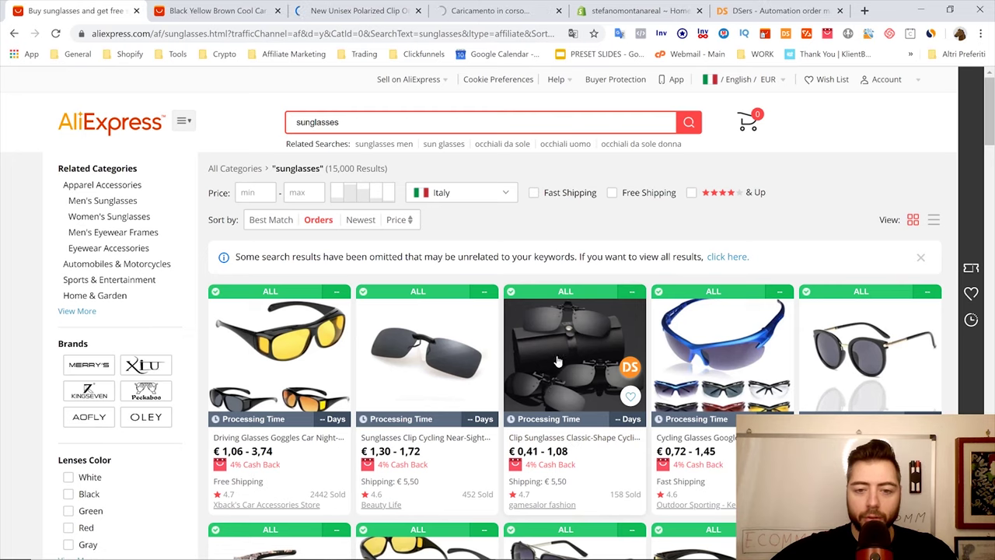
click(439, 10)
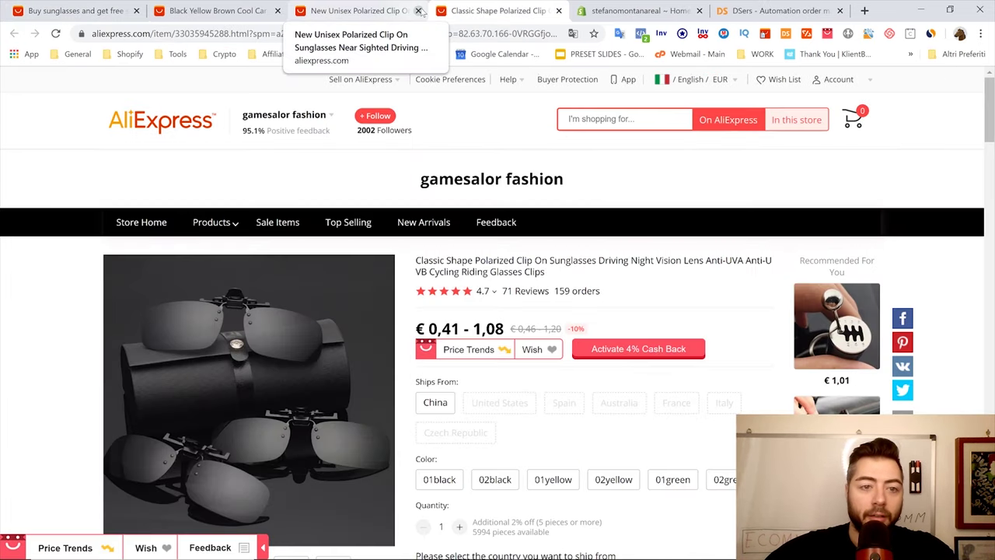
mouse_move(318, 119)
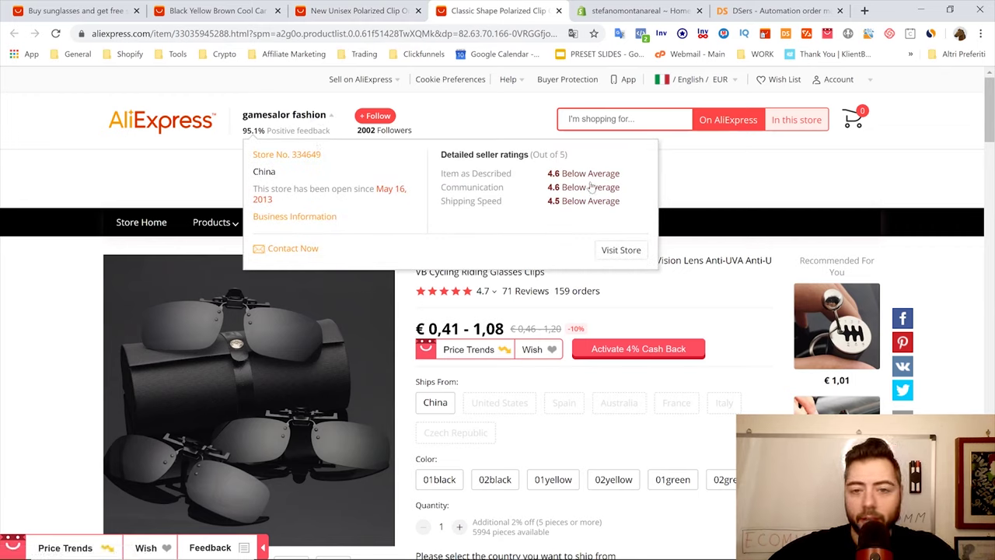
mouse_move(579, 178)
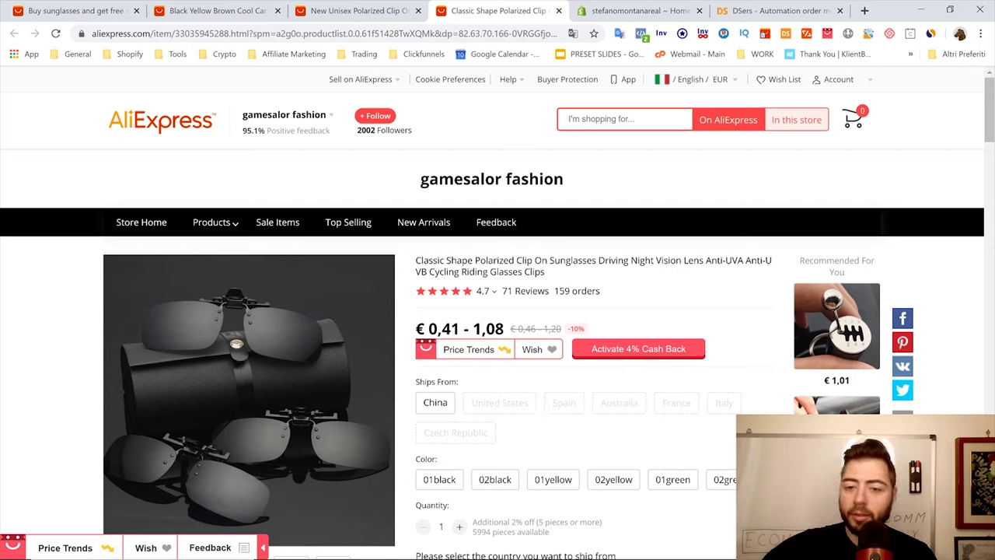
click(558, 10)
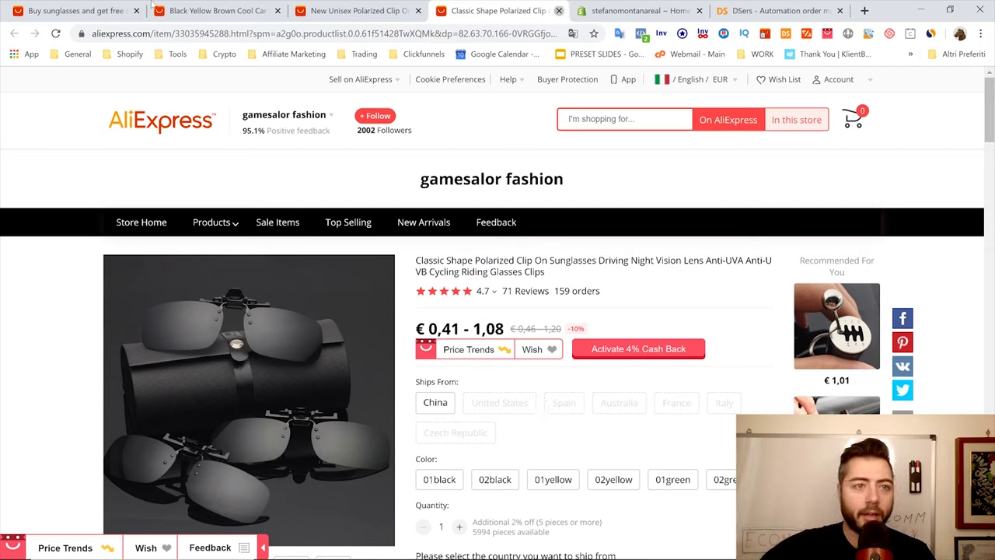
click(117, 9)
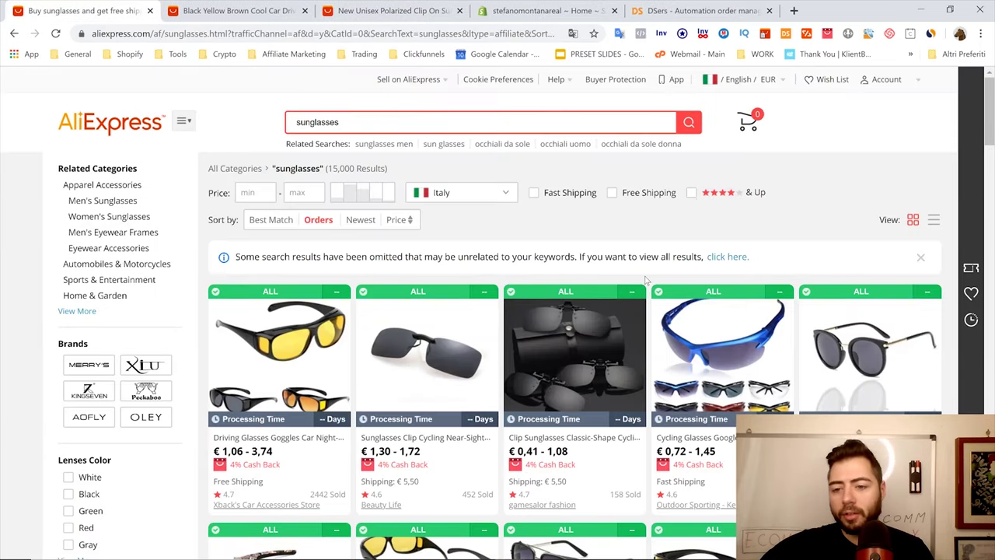
Open the Trademake Store 2019 women's sunglasses in a new tab and view its shipping settings
scroll(645, 280, down, 2)
right_click(858, 312)
click(839, 321)
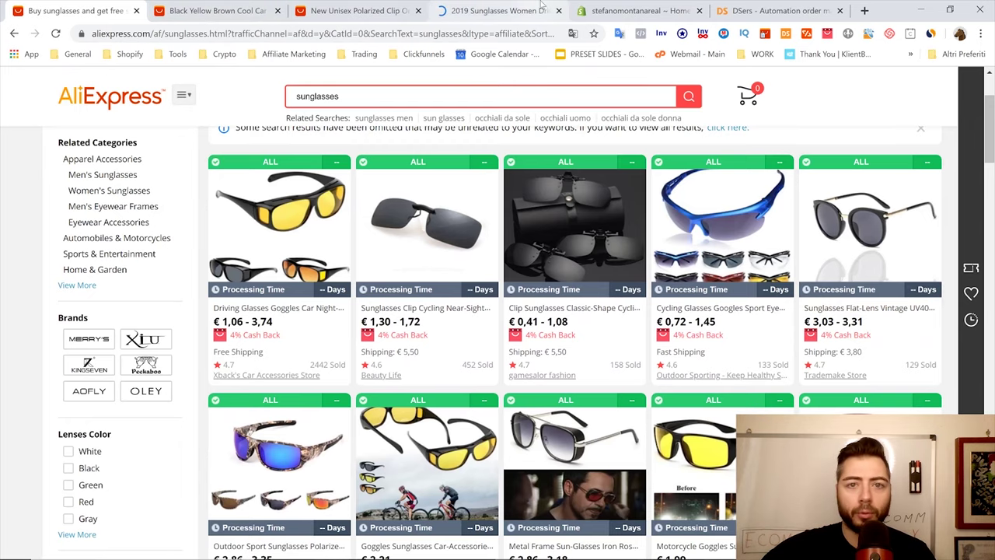
click(506, 10)
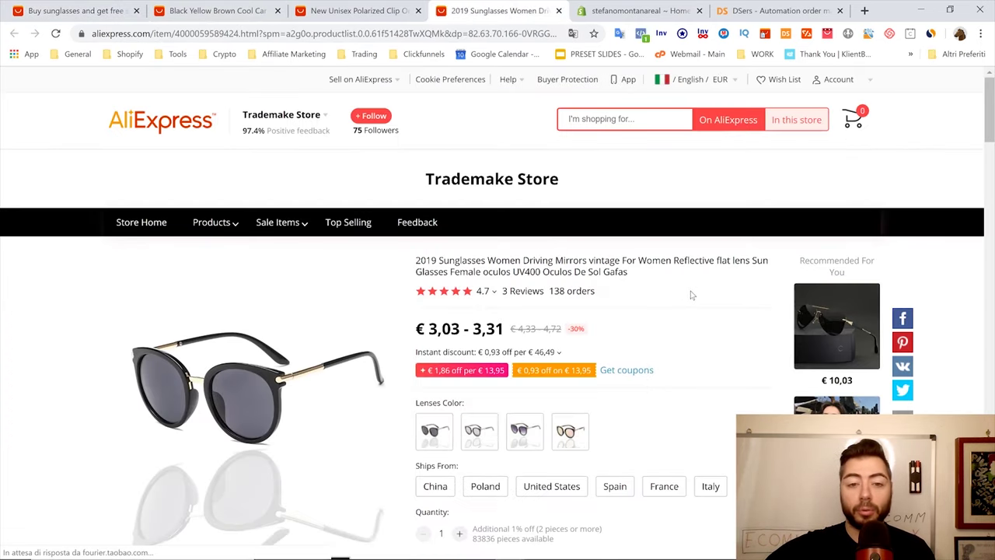
click(694, 80)
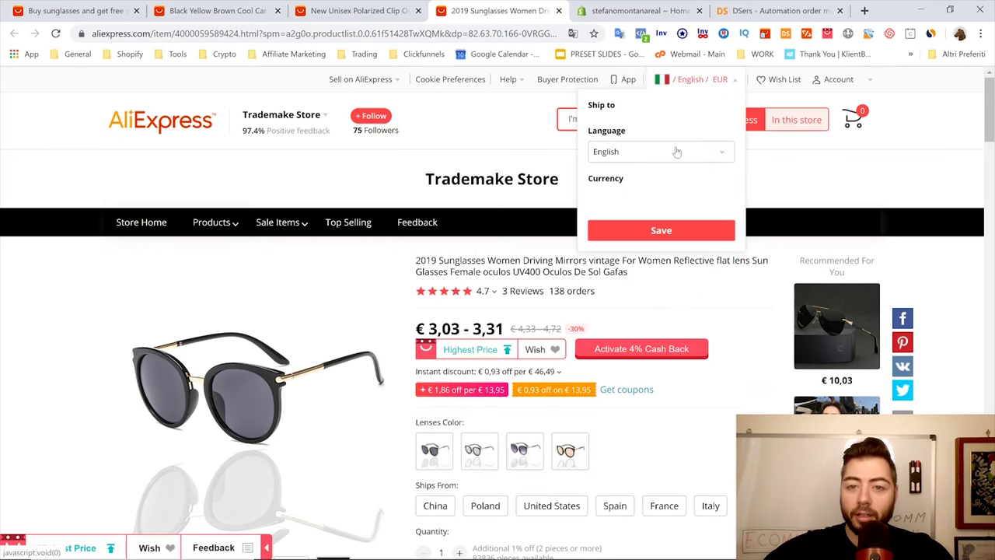
click(58, 9)
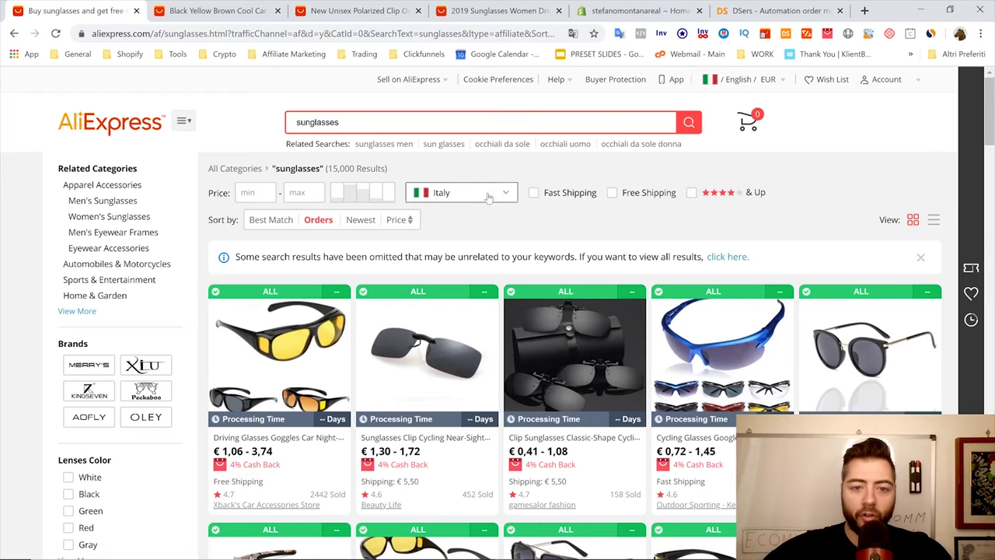
Review the ship-from and ship-to country lists on the search results
click(488, 198)
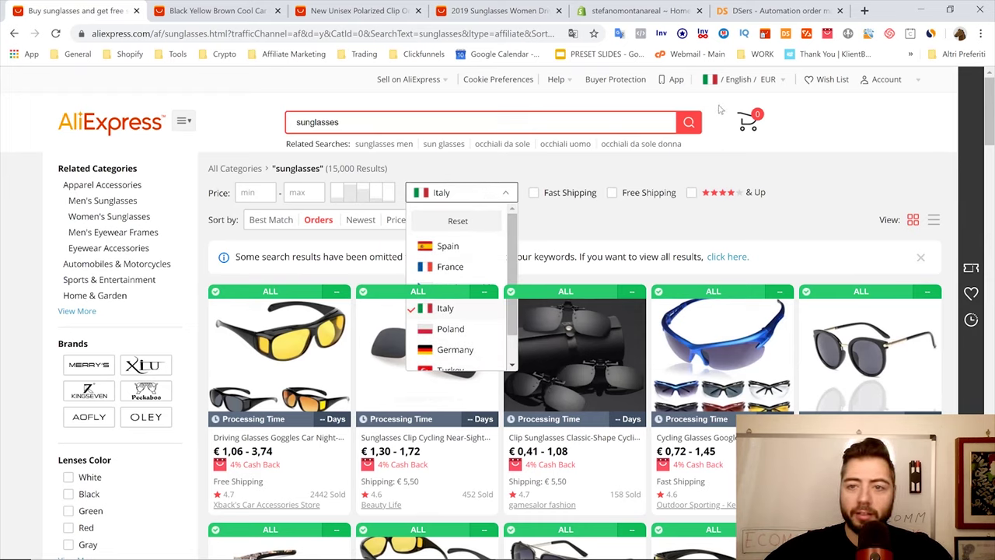
mouse_move(739, 81)
click(704, 128)
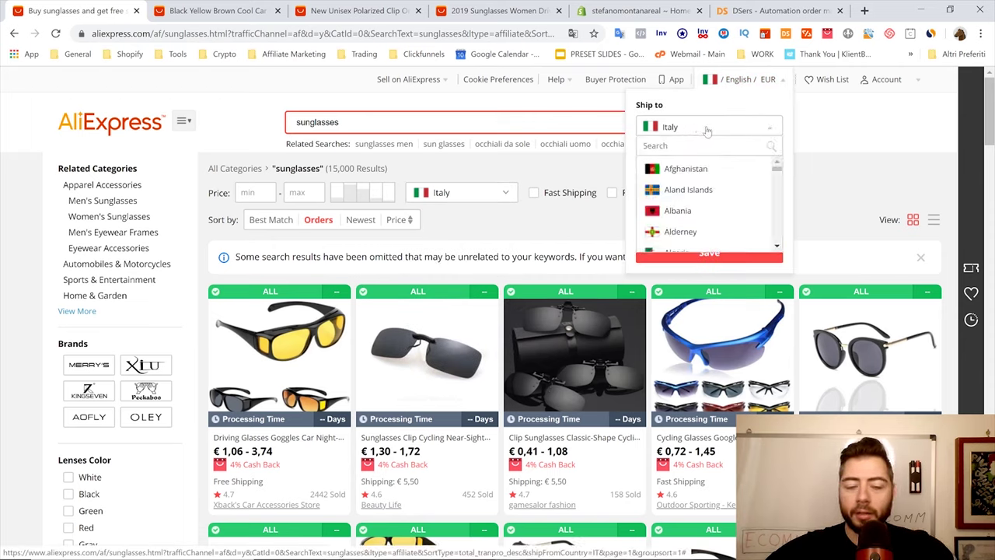
click(504, 193)
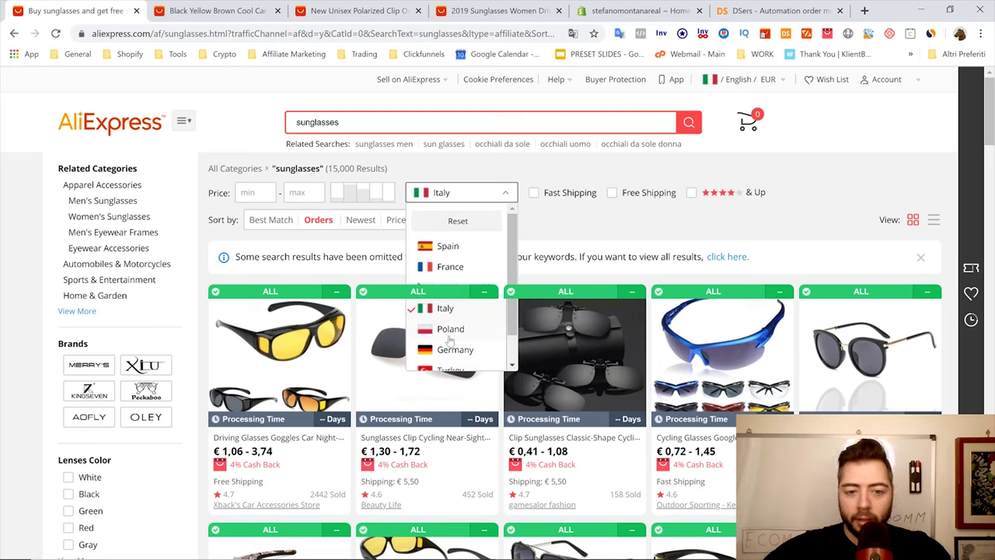
scroll(450, 340, down, 1)
scroll(449, 340, up, 1)
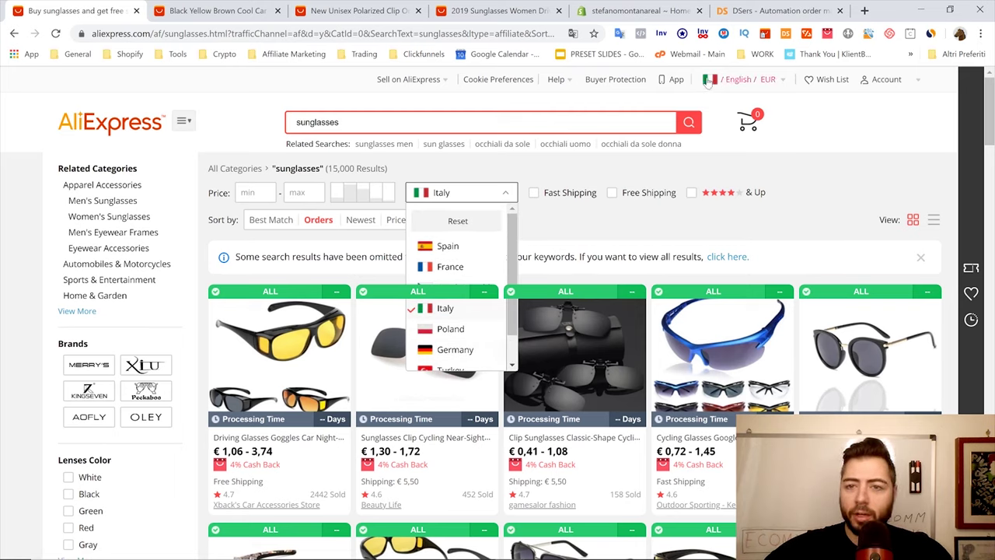
mouse_move(709, 81)
click(703, 128)
Set delivery to United States and filter results to items shipping from United States
scroll(681, 206, down, 3)
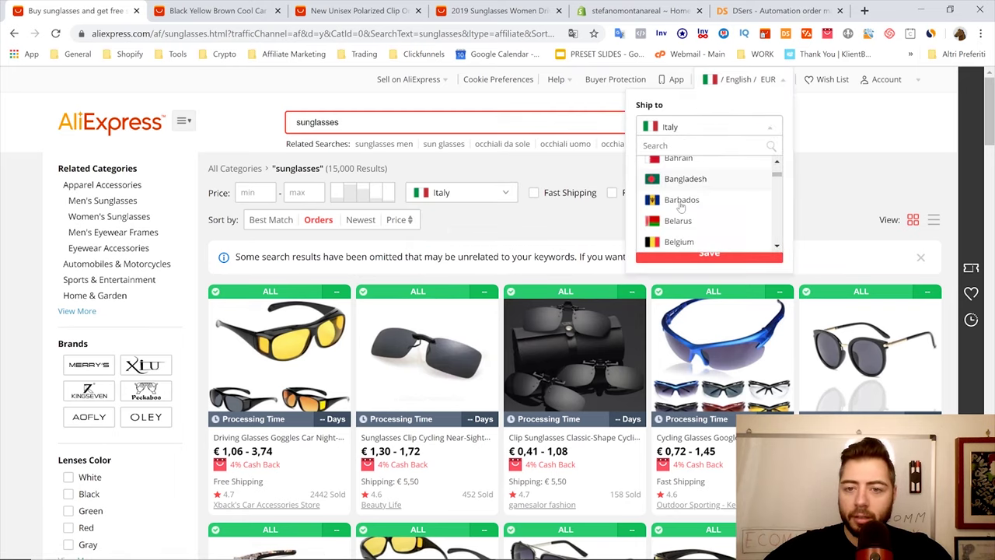
scroll(681, 204, down, 5)
text(unit)
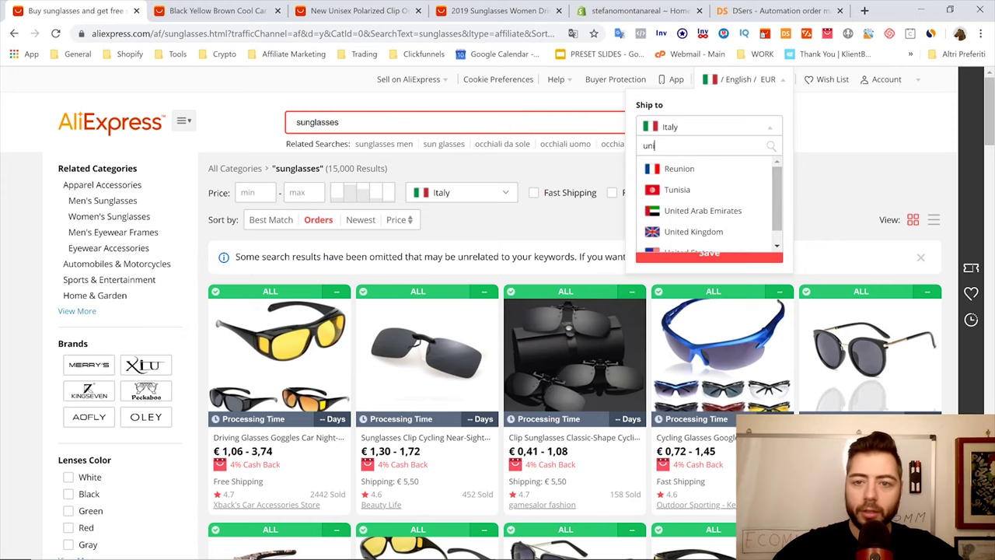
click(691, 212)
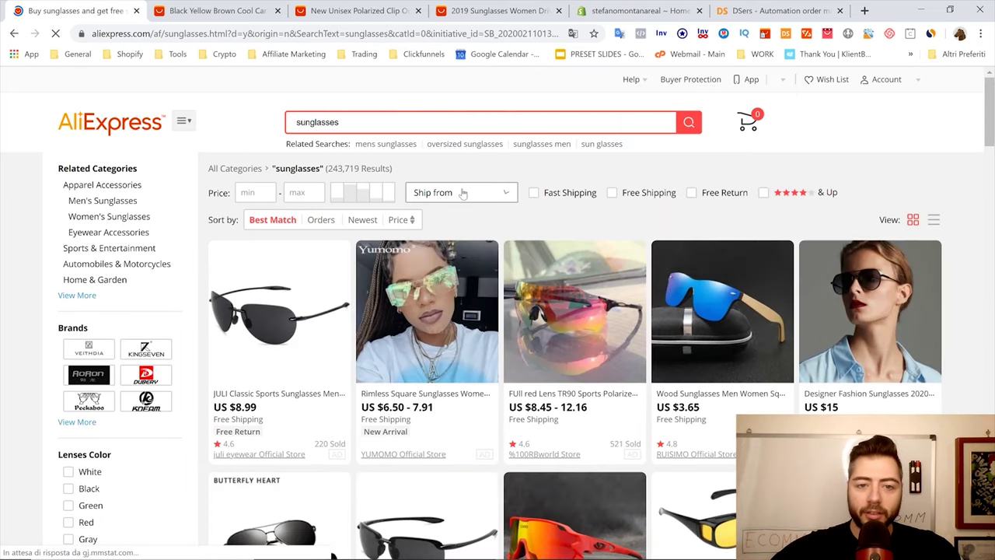
click(462, 193)
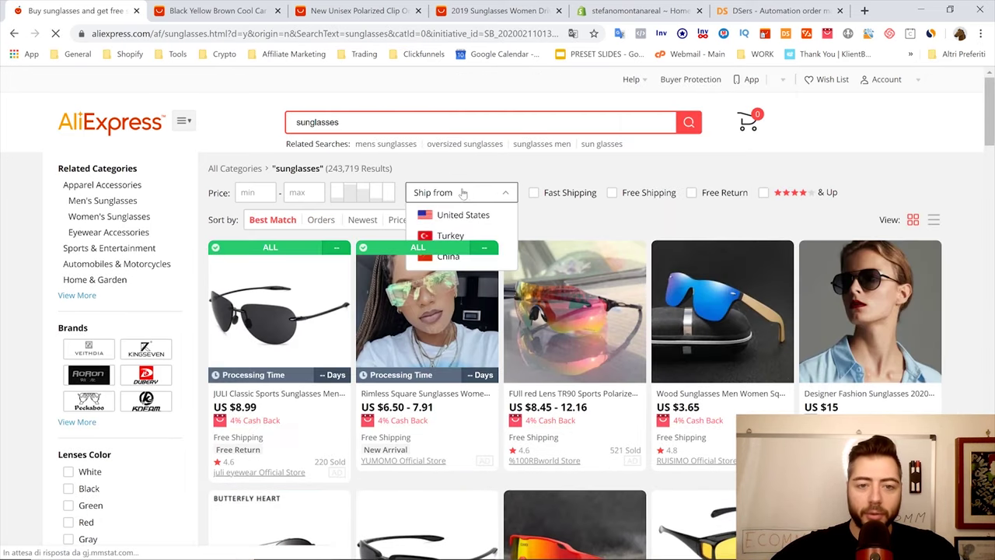
click(461, 216)
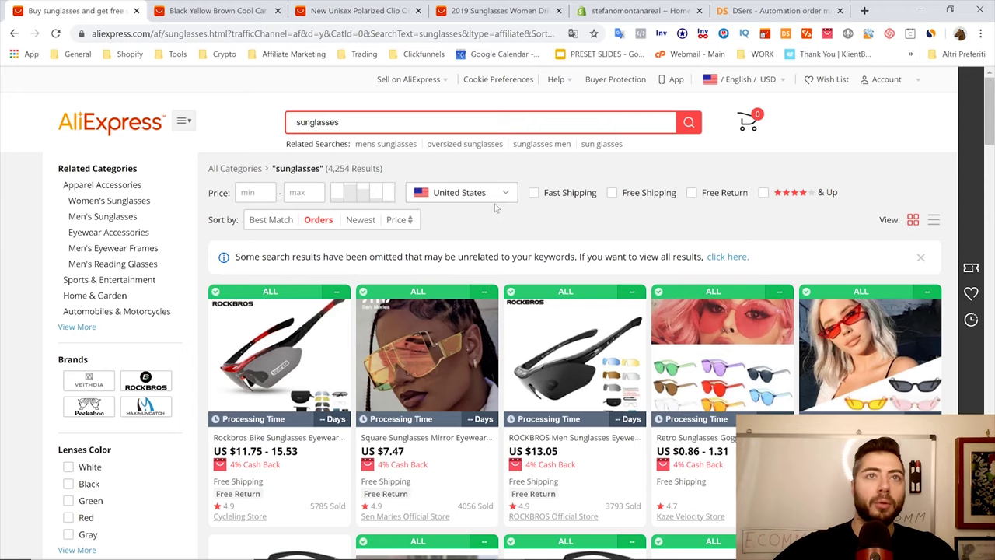
key(ctrl+Tab)
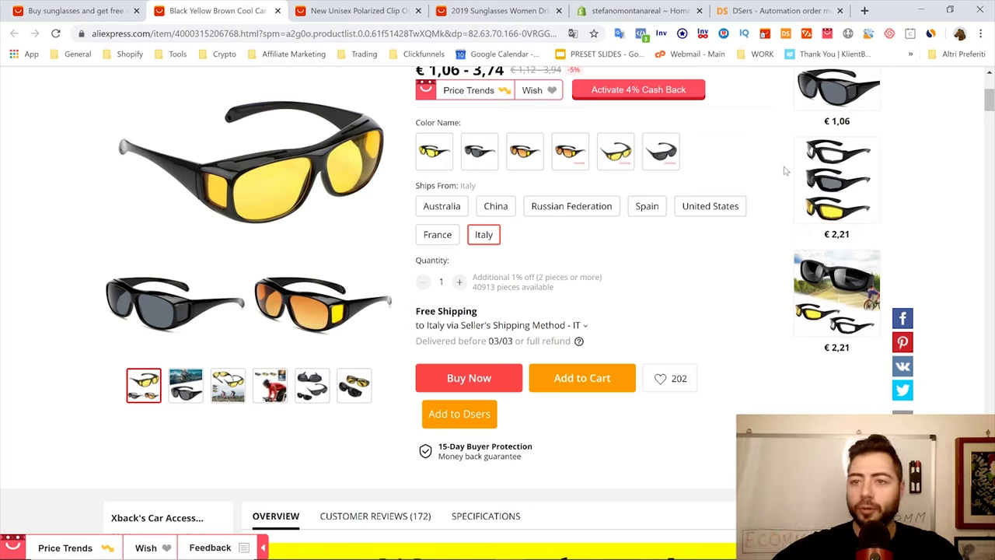
Set DSers import settings to the linked store, United States and ePacket shipping
click(785, 32)
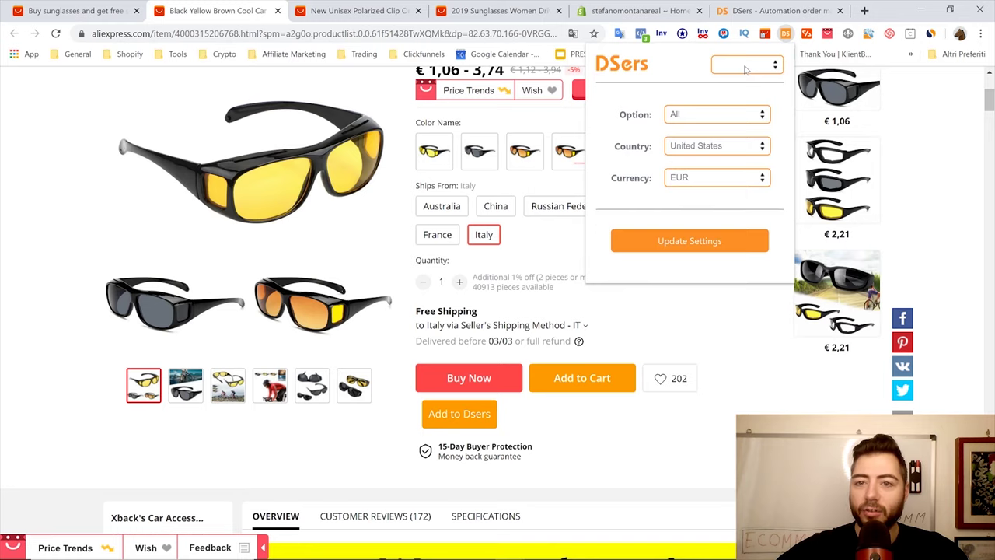
click(774, 66)
click(746, 96)
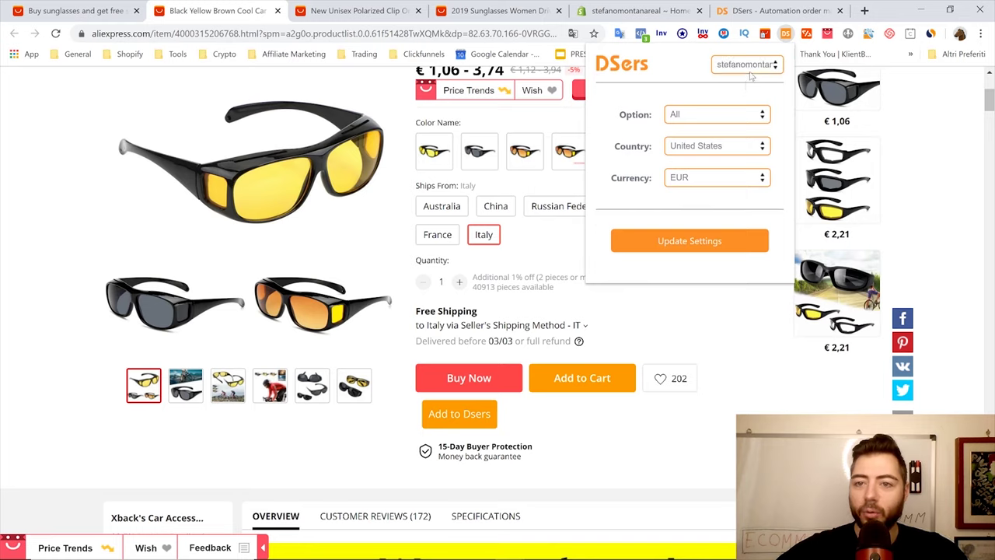
click(699, 153)
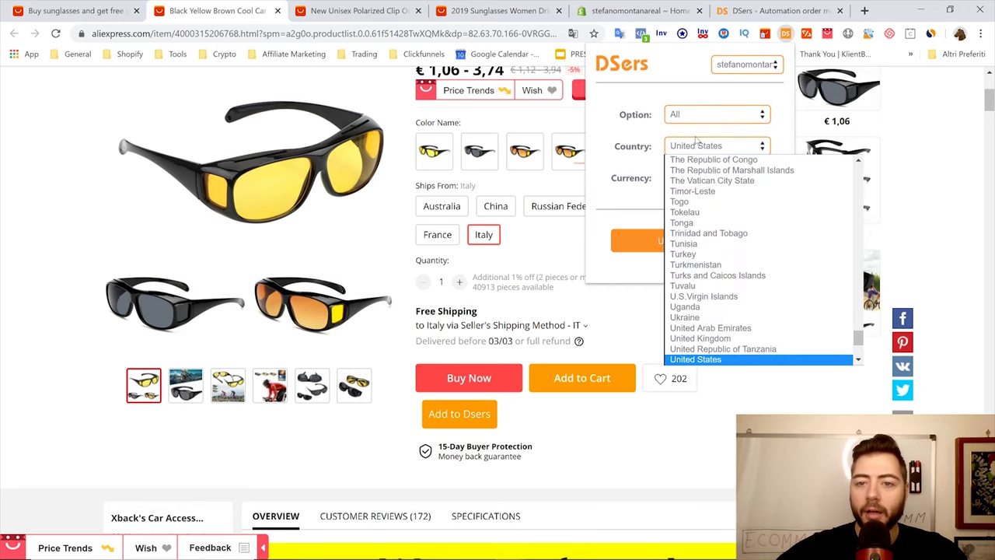
click(655, 131)
click(710, 115)
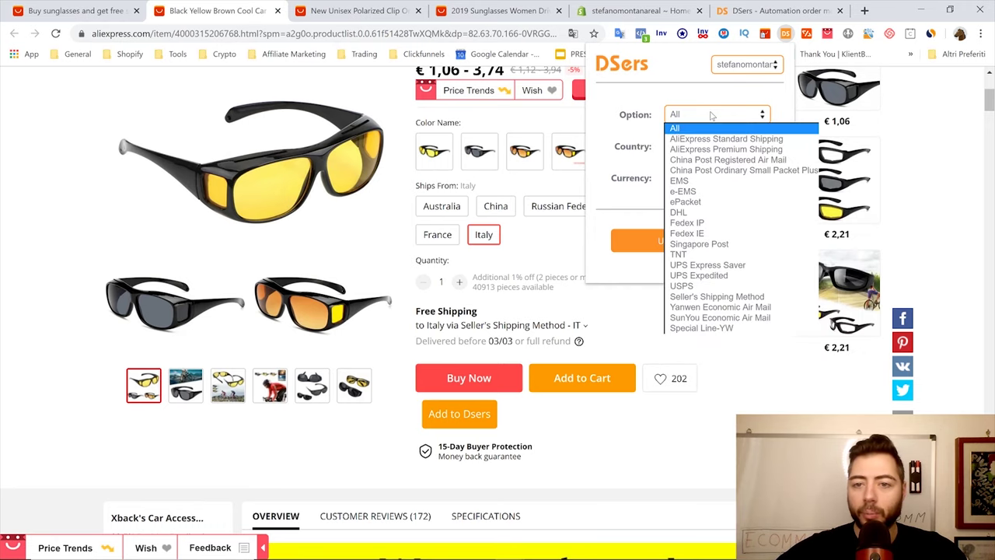
click(705, 195)
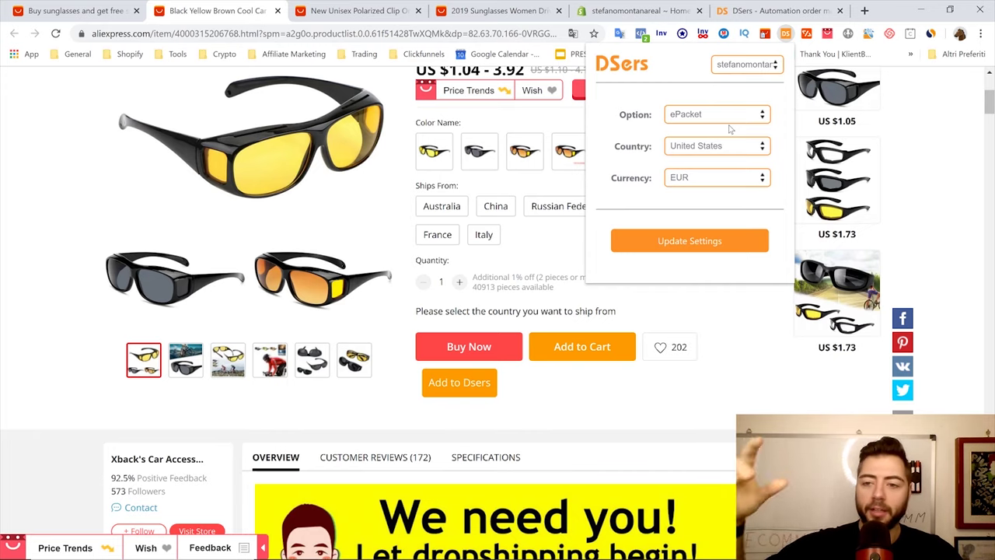
click(680, 245)
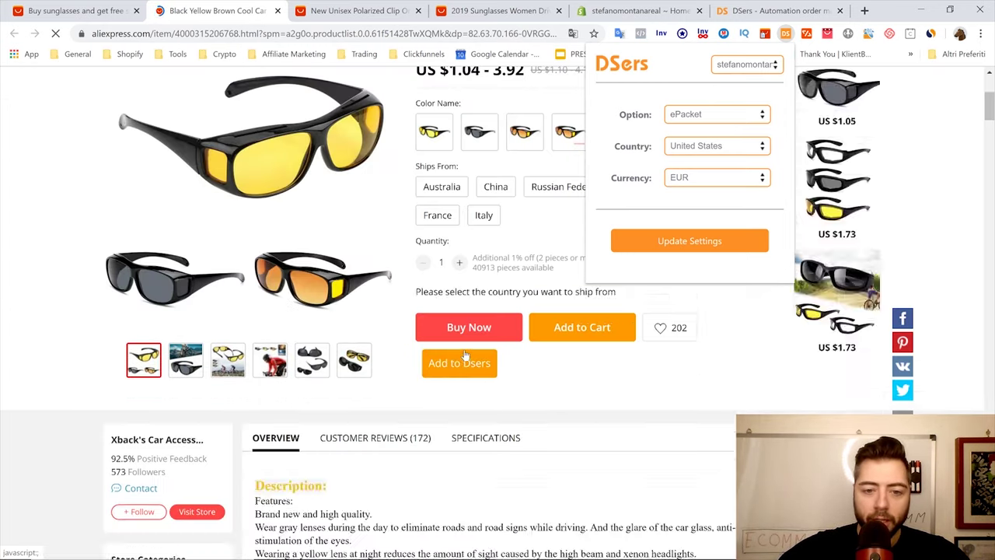
Import the yellow driving glasses into DSers and go to its products page
click(482, 381)
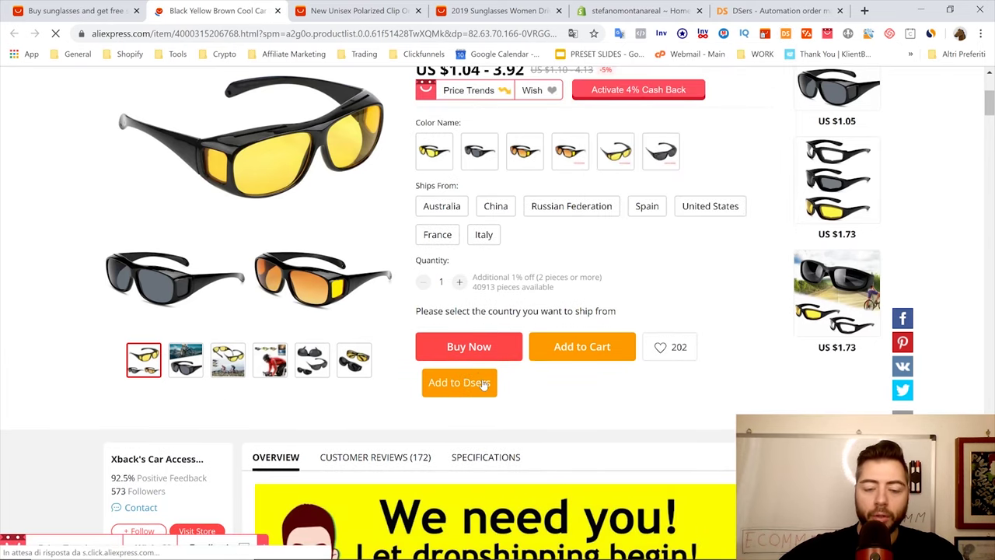
click(482, 382)
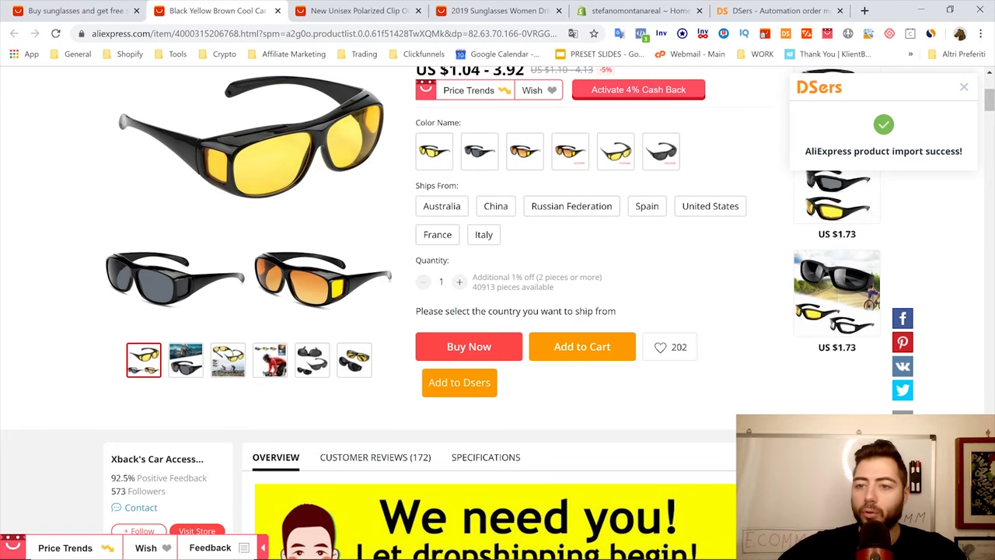
click(733, 8)
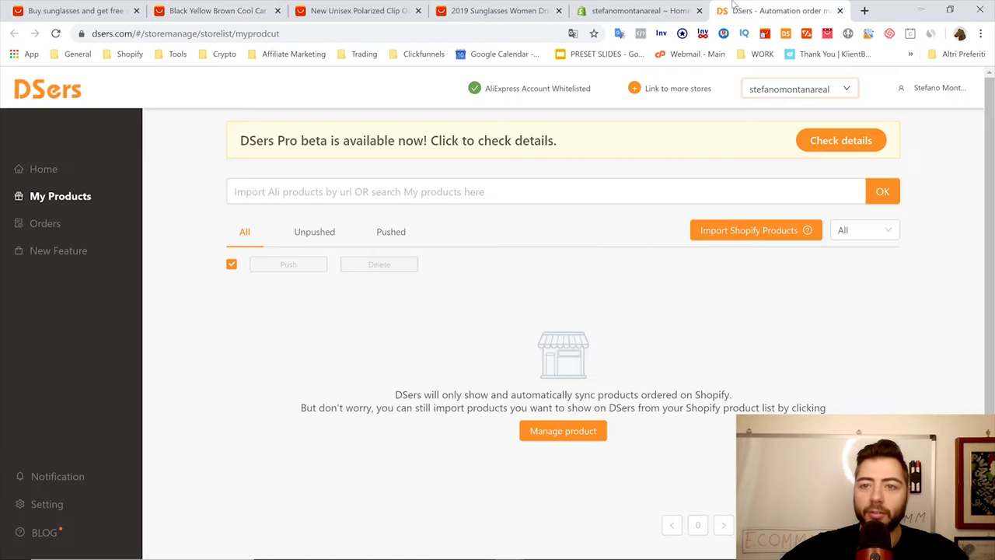
Open the imported sunglasses' edit page and check the Product type field
click(55, 33)
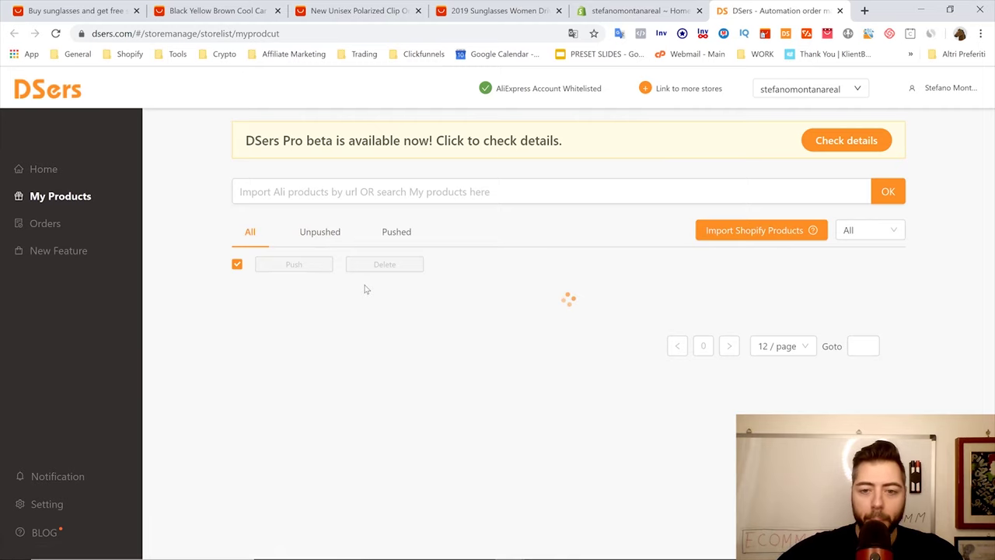
scroll(382, 310, down, 1)
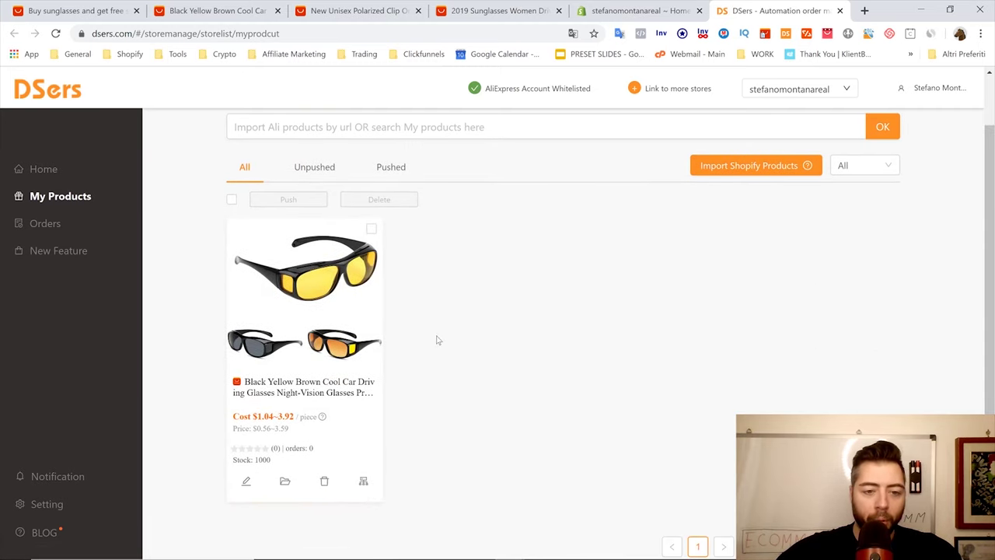
click(246, 484)
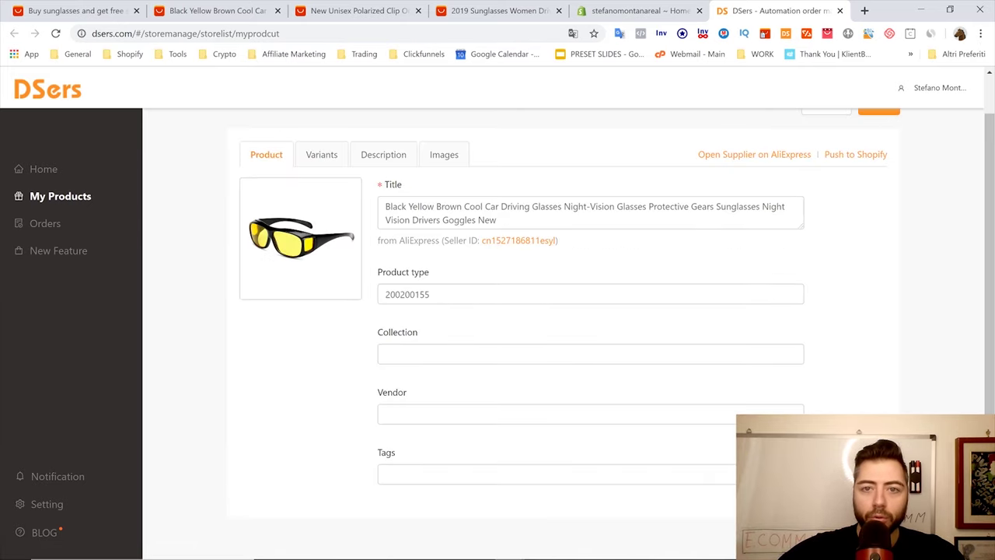
click(435, 294)
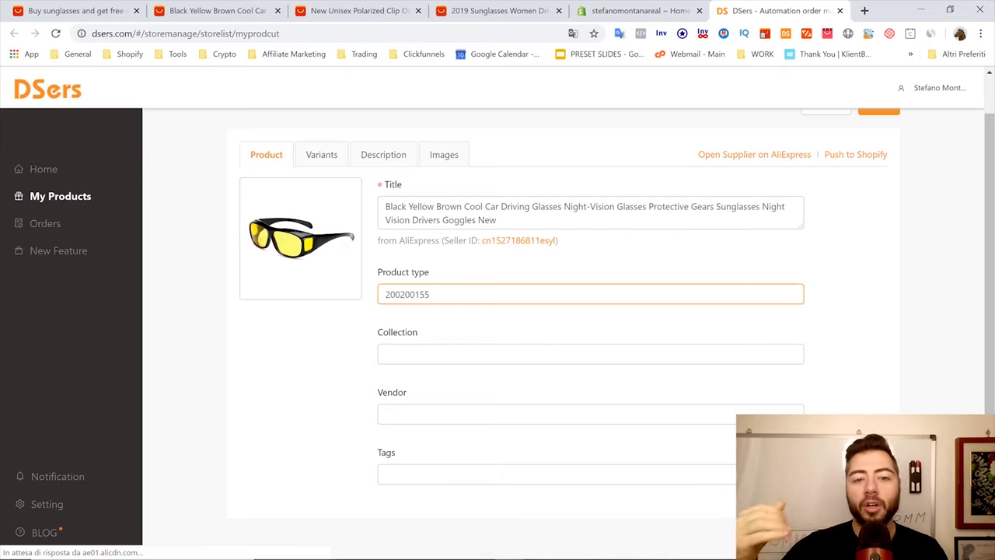
click(502, 140)
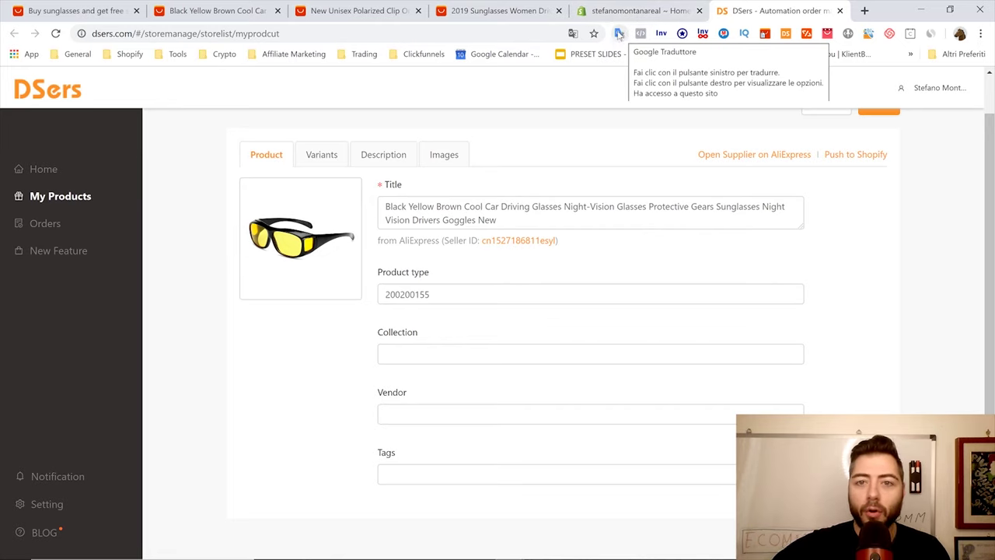
Translate the DSers edit page into Italian
click(573, 34)
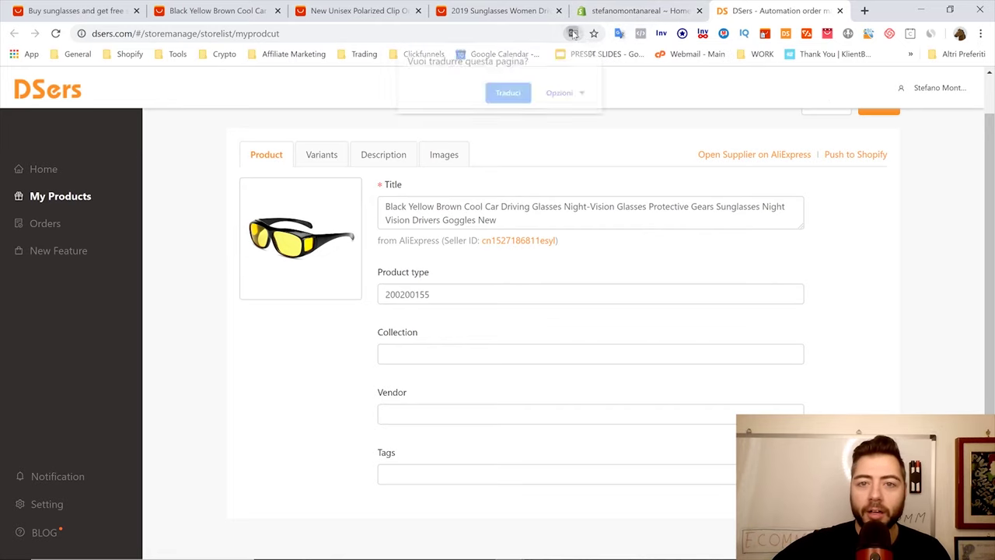
click(507, 94)
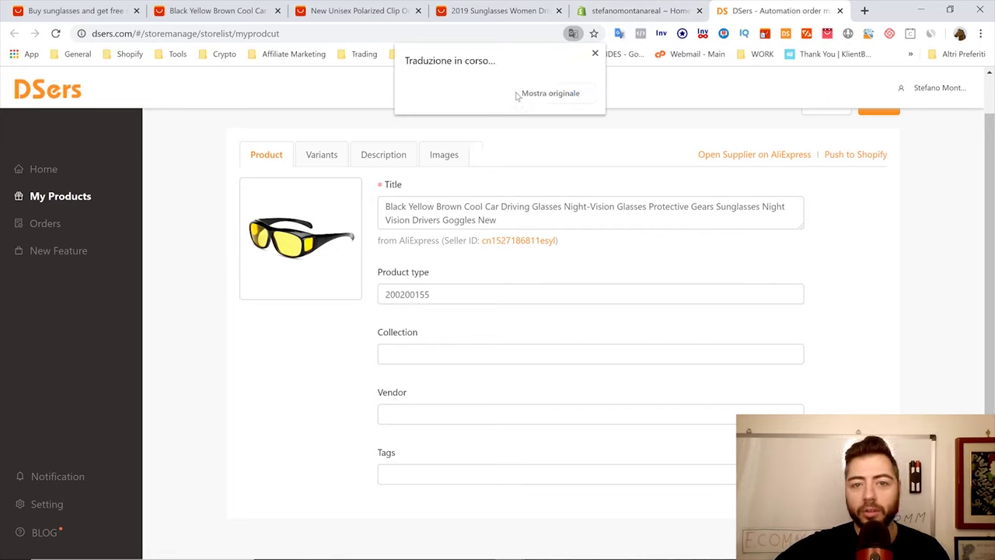
click(552, 179)
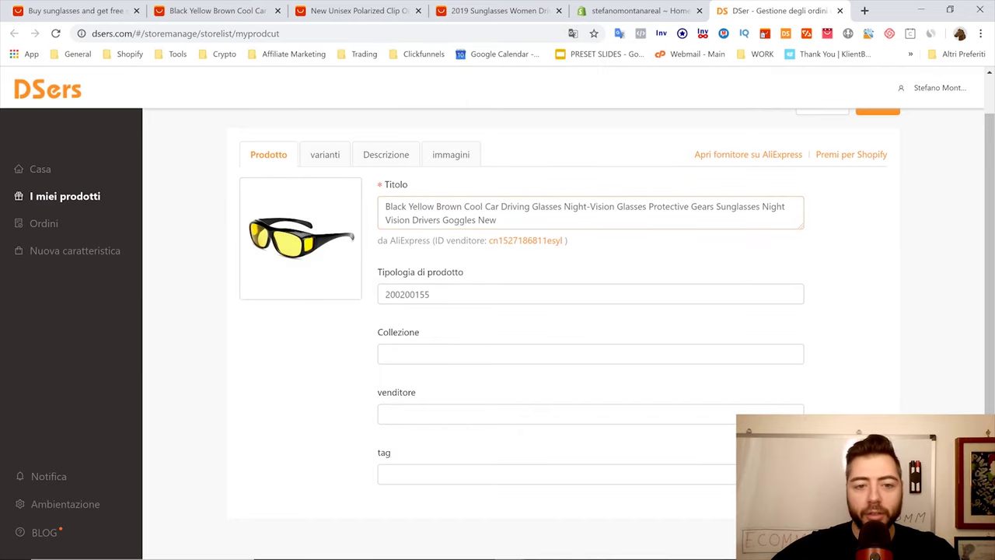
Replace the product title with 'Sunglasses' followed by the store owner's name
key(ctrl+a)
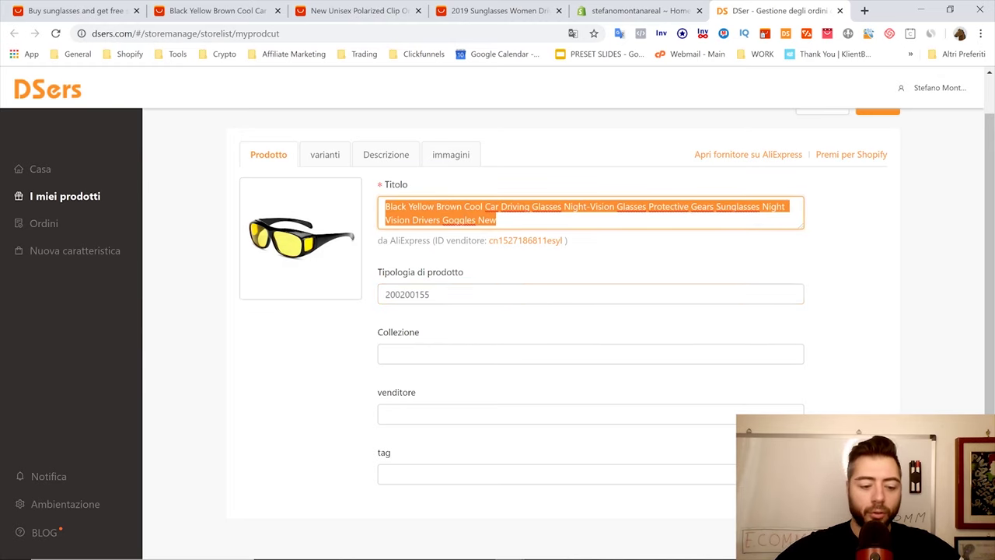
text(Sungla)
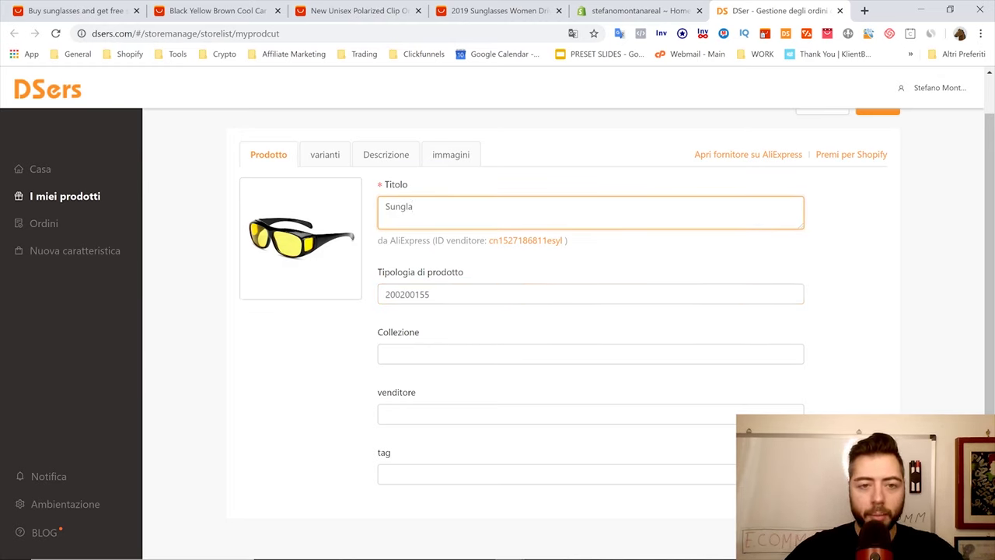
text(sses )
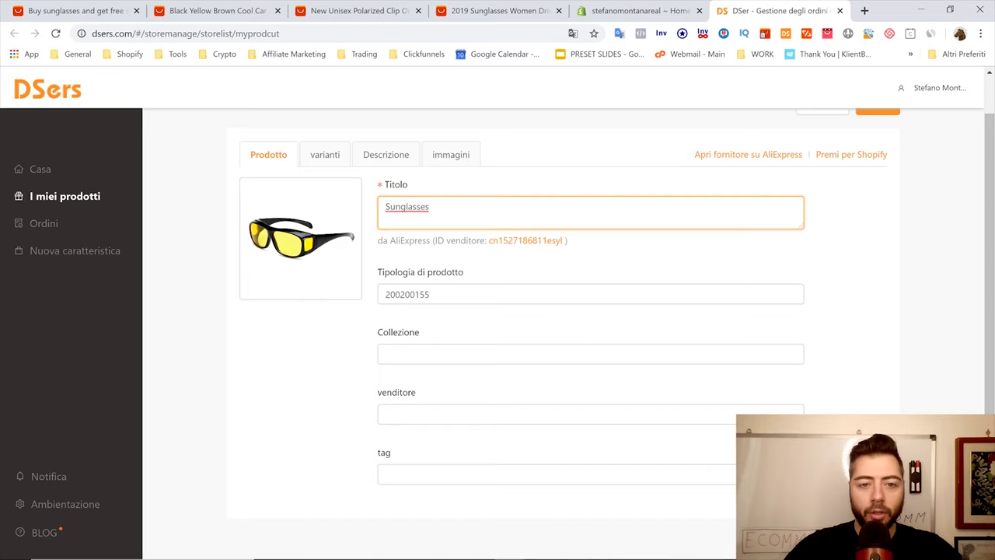
text(Stefano )
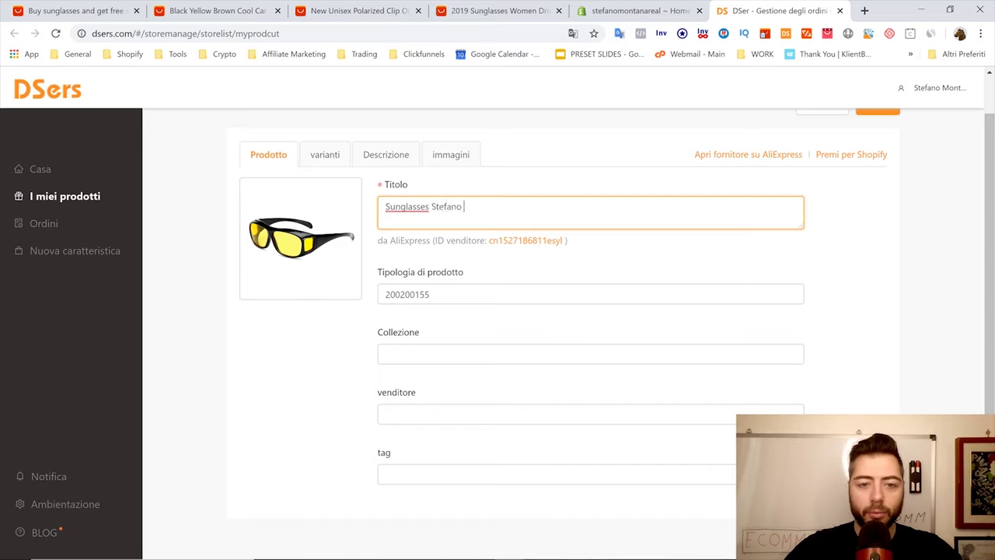
text(Montana)
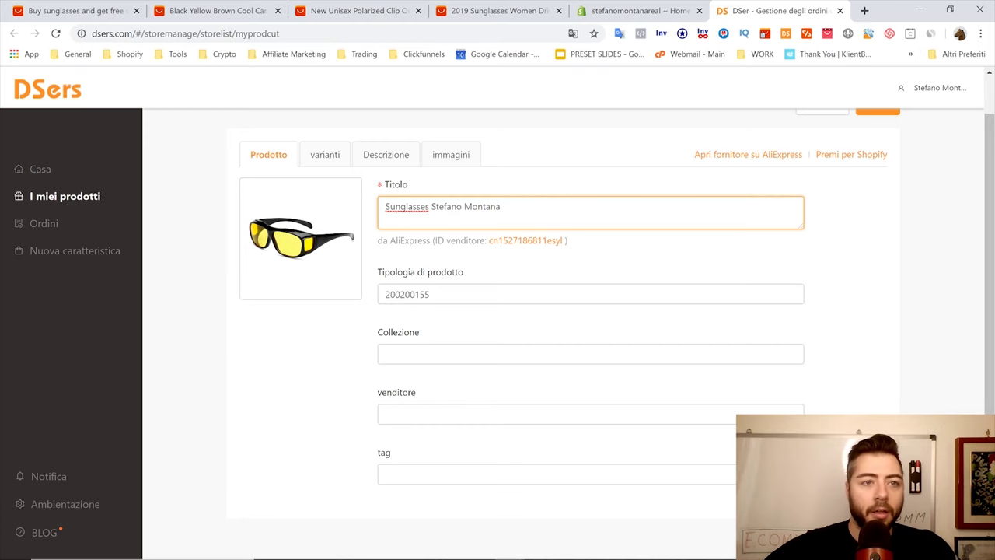
click(318, 7)
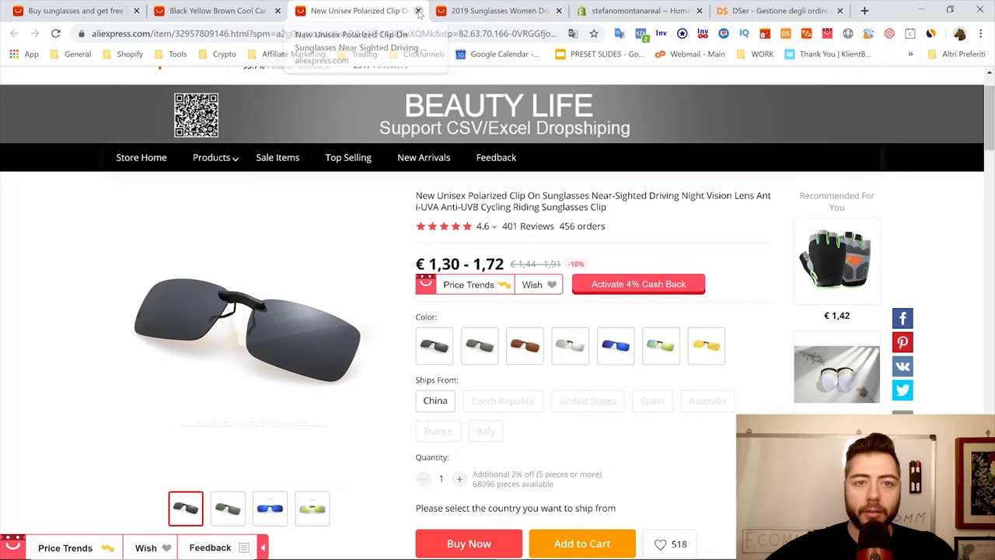
Close all leftover AliExpress tabs and show the product's variants in DSers
click(418, 10)
click(114, 13)
click(156, 17)
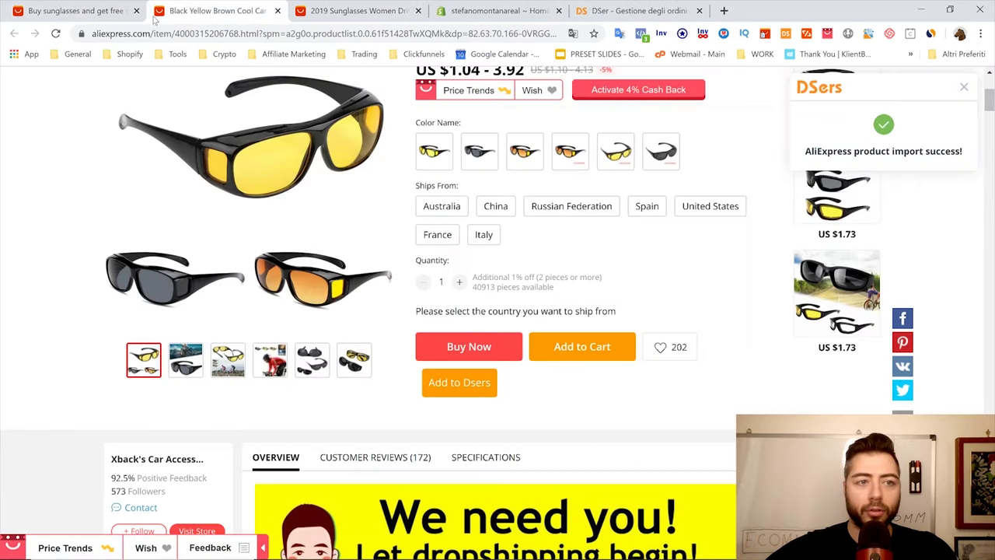
click(278, 11)
click(279, 11)
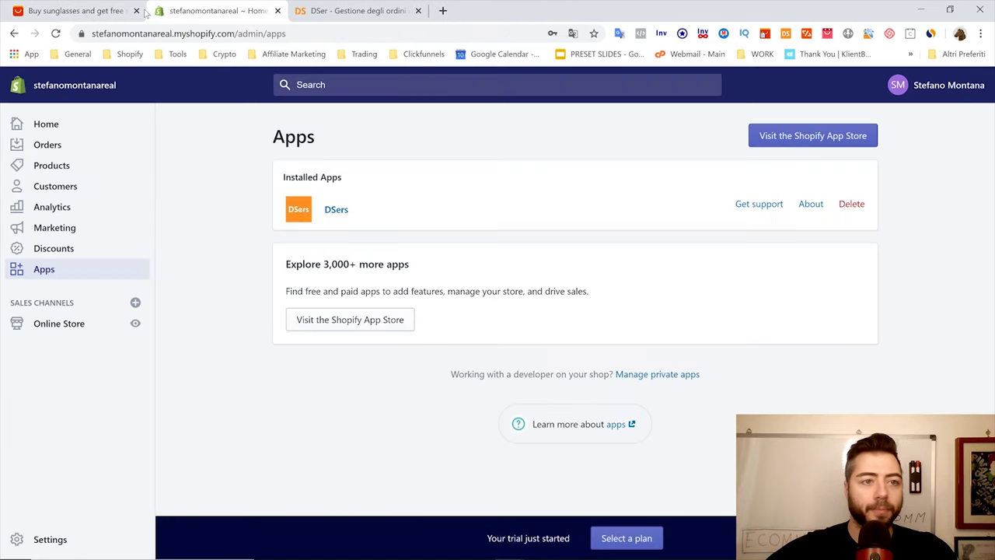
click(136, 11)
click(210, 11)
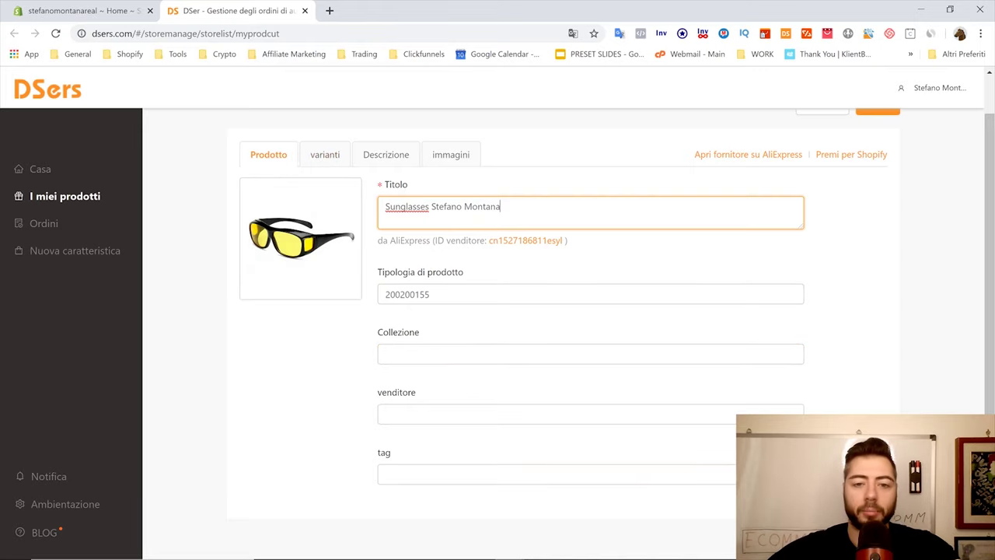
click(325, 154)
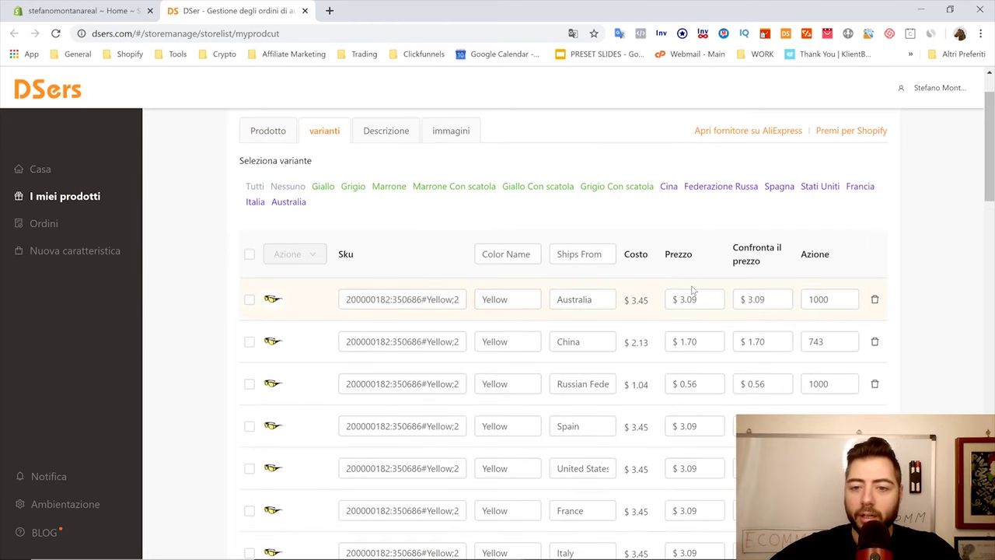
Change the price of all variants to $49.95 with the bulk Cambia prezzo action
click(249, 255)
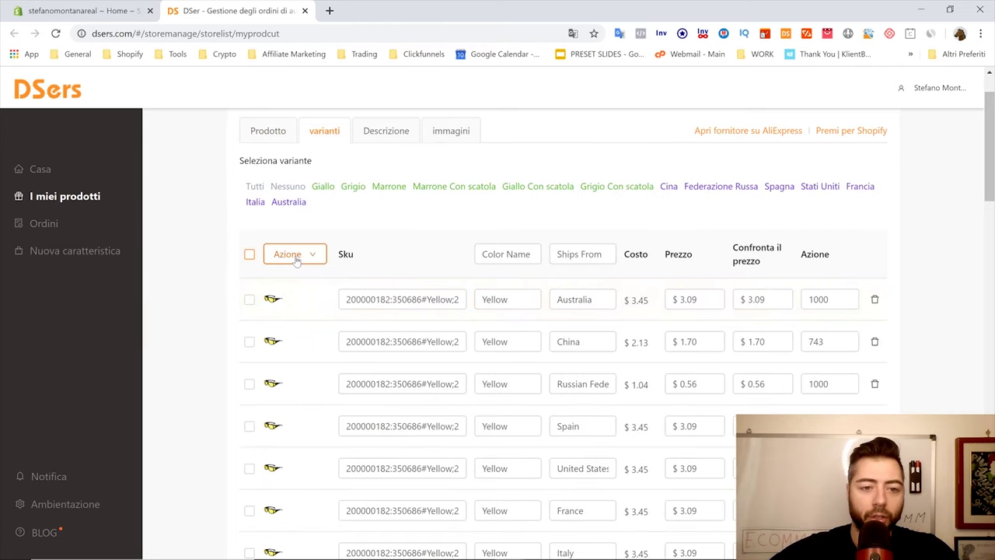
click(296, 255)
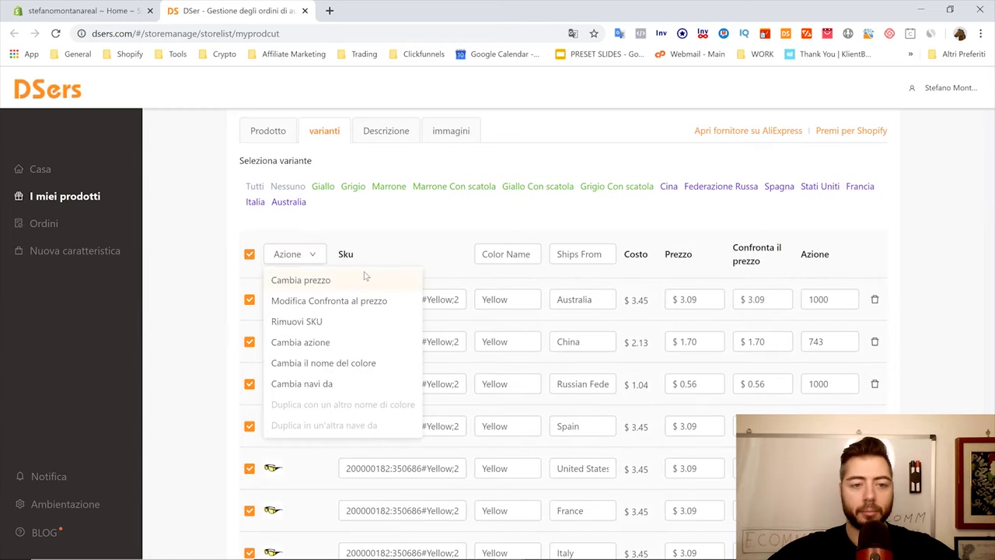
click(315, 281)
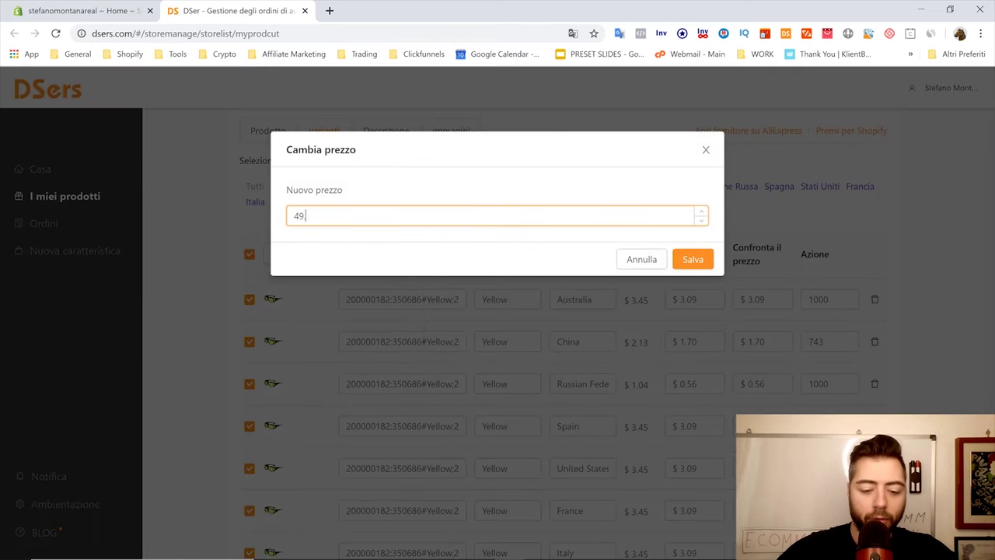
click(691, 262)
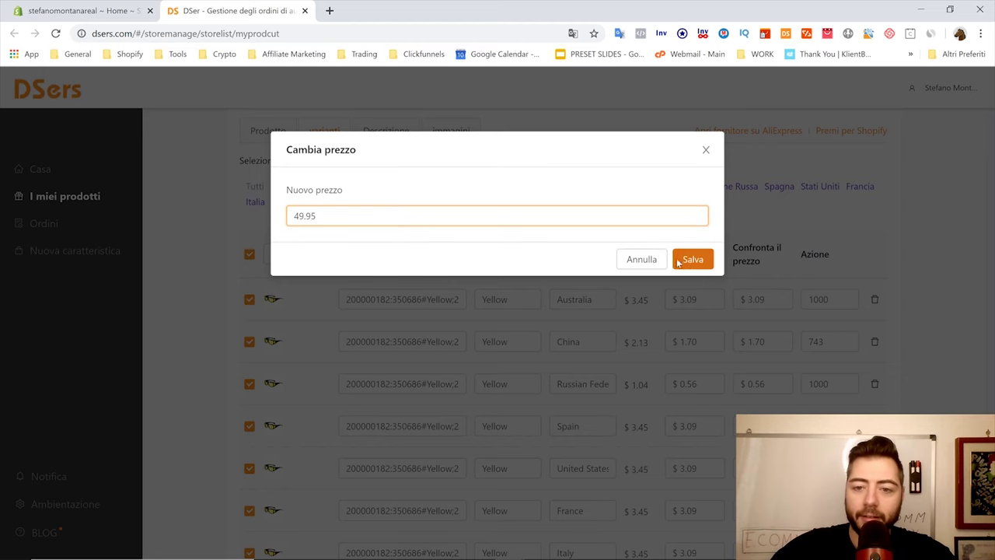
click(691, 300)
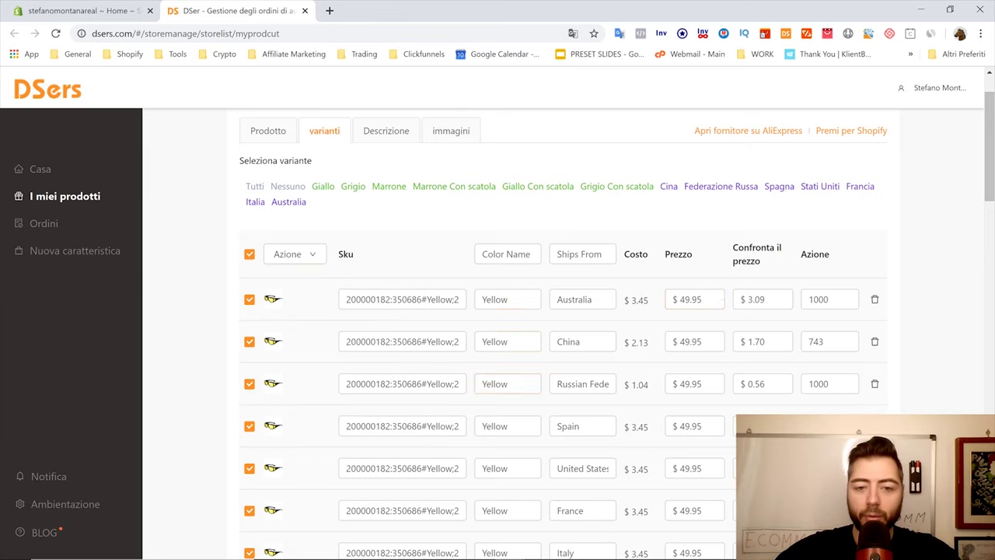
click(249, 255)
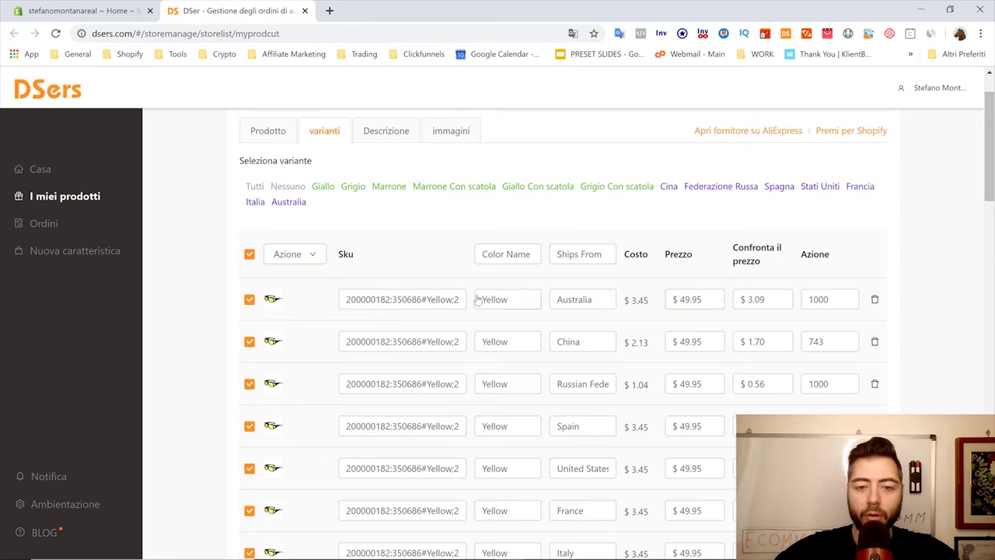
Rename the first variant's colour from Yellow to Giallo
double_click(495, 299)
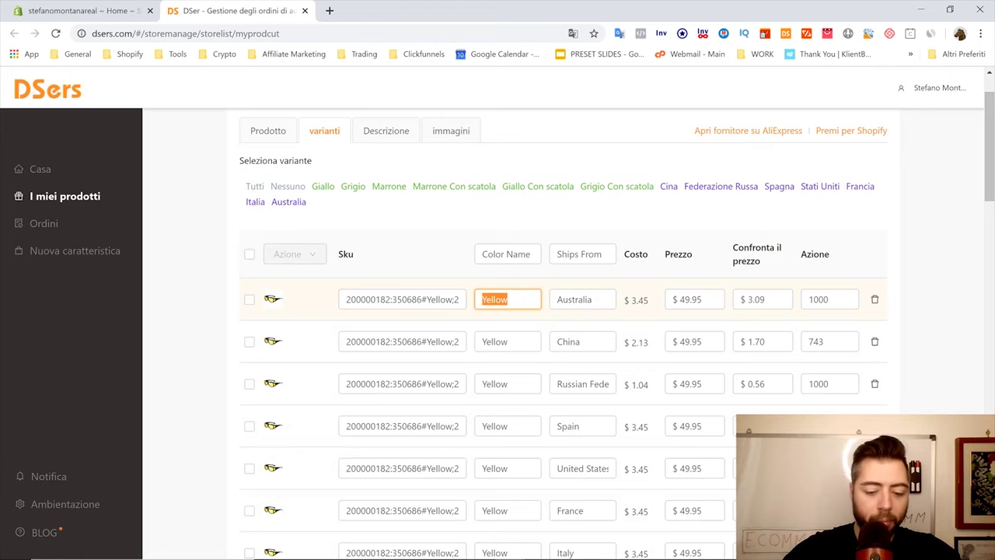
text(Giallo)
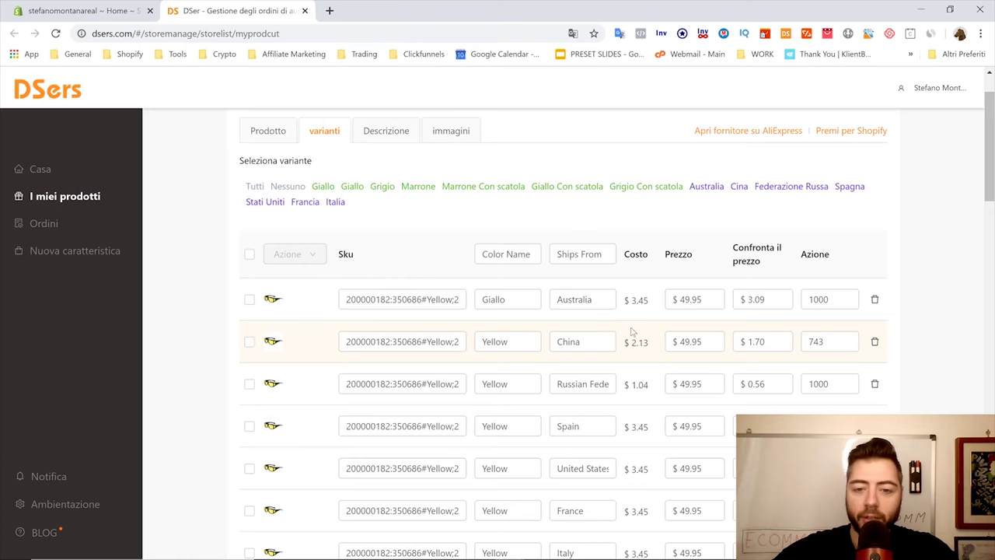
scroll(553, 342, down, 3)
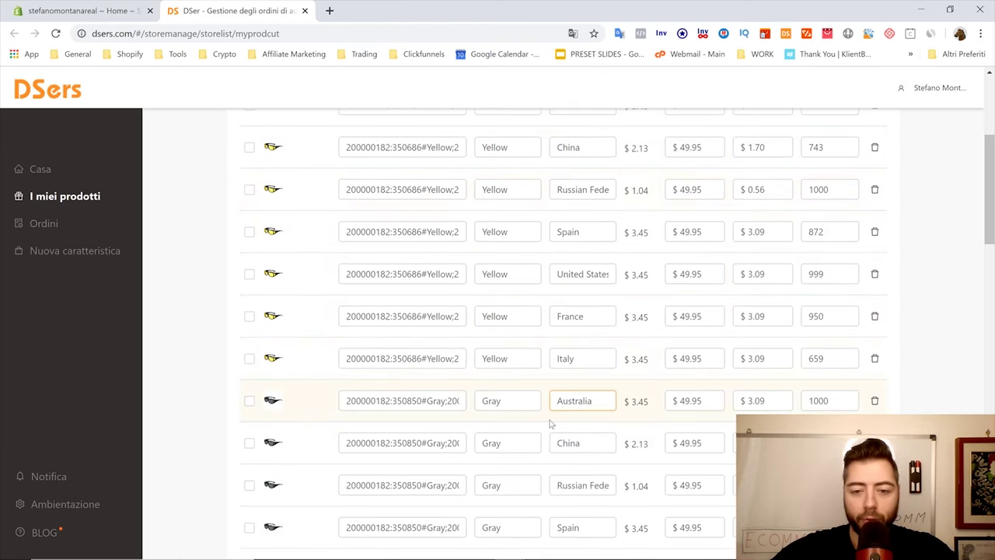
scroll(552, 424, up, 2)
scroll(548, 362, up, 2)
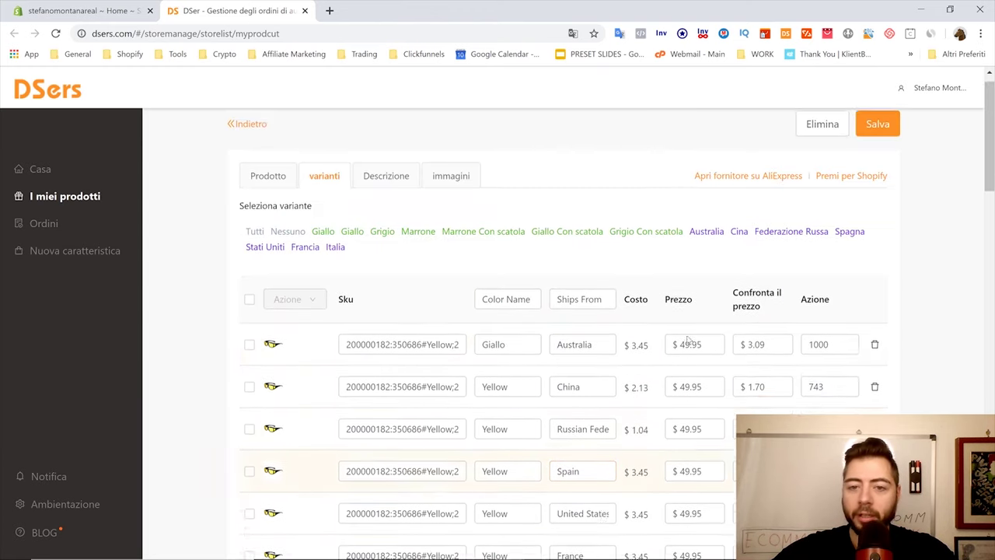
click(391, 199)
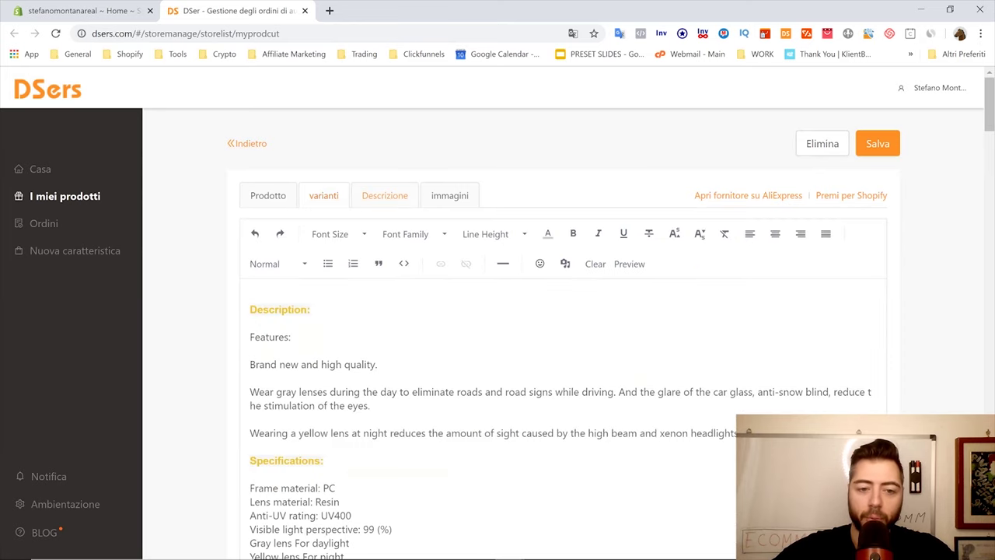
Replace the description's first lines with a greeting to the owner and the store website address
drag(377, 364, 195, 311)
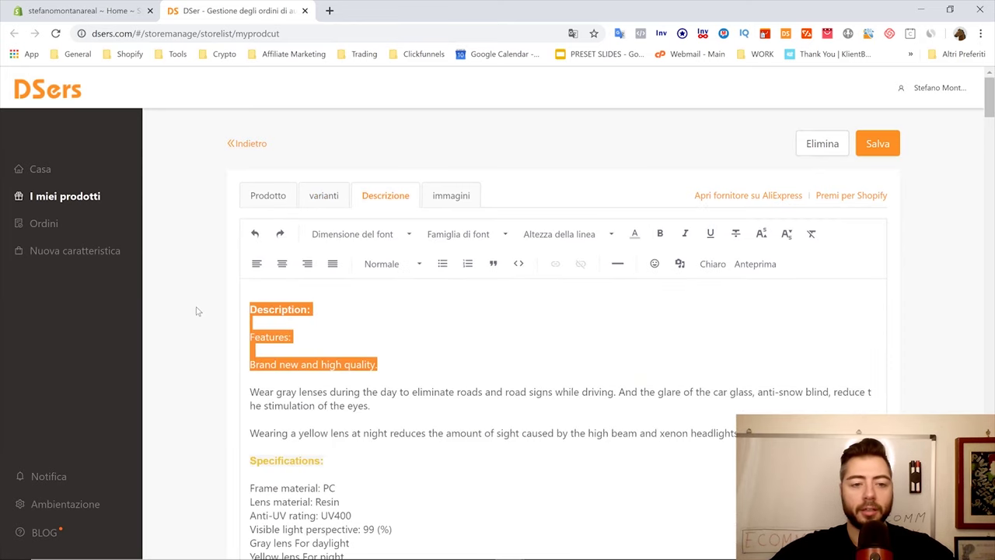
text(Viva)
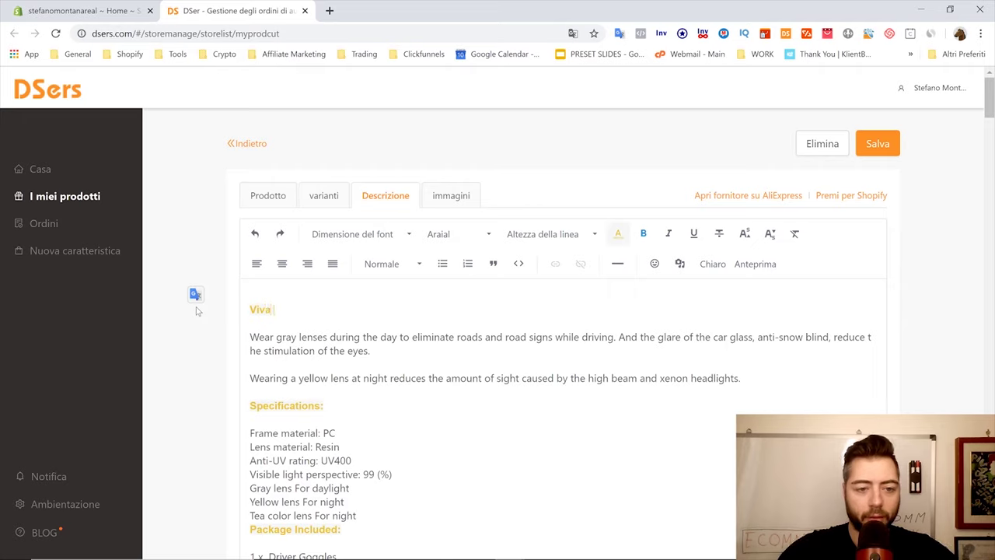
text( Stefano Montana)
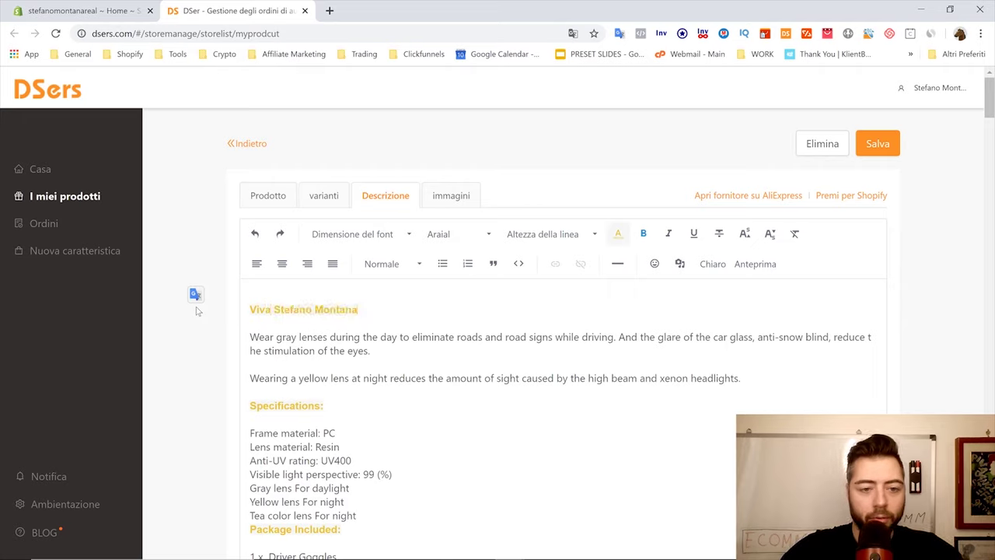
key(Return)
text(www.montan)
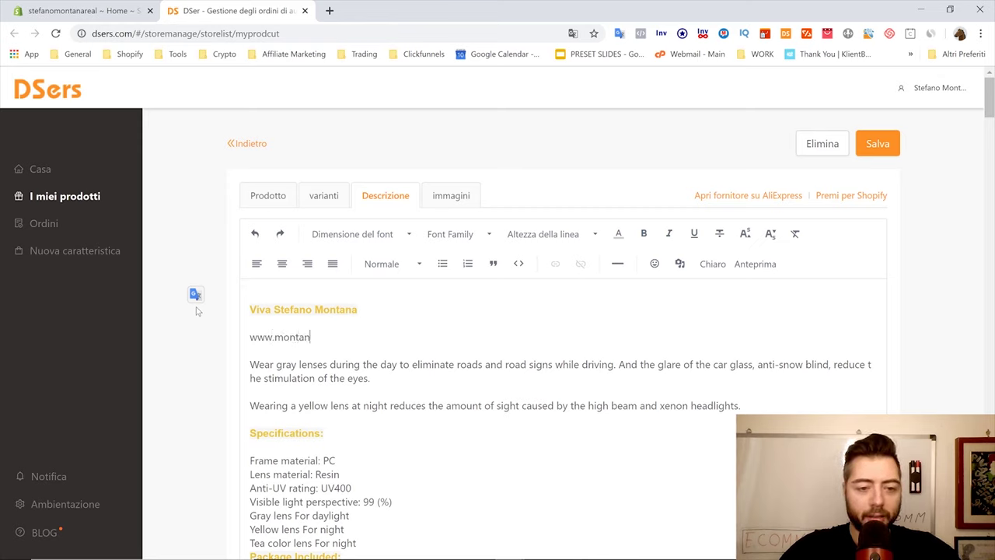
text(abusinesson)
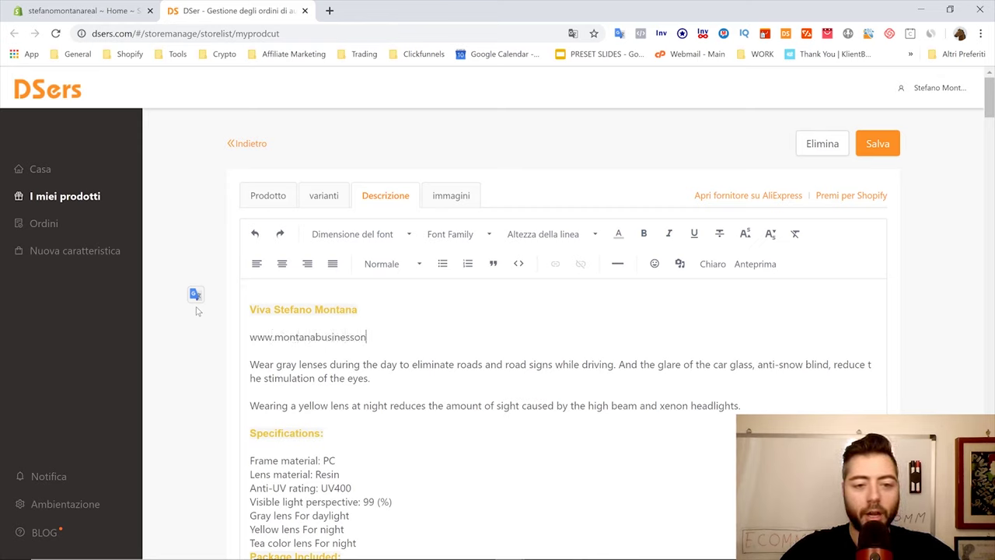
text(line.com)
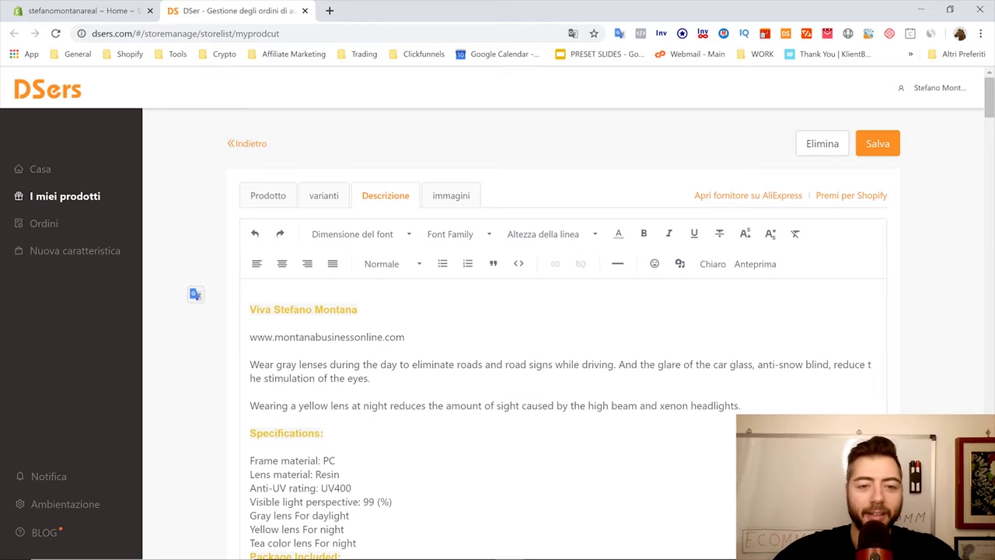
click(441, 200)
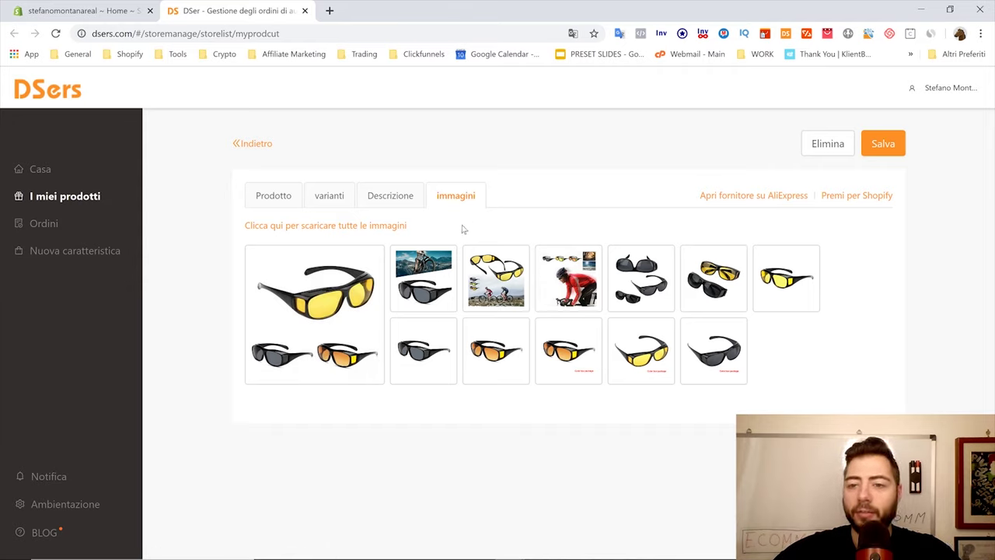
Save the sunglasses edits in DSers and push the product to Shopify without publishing online
click(883, 154)
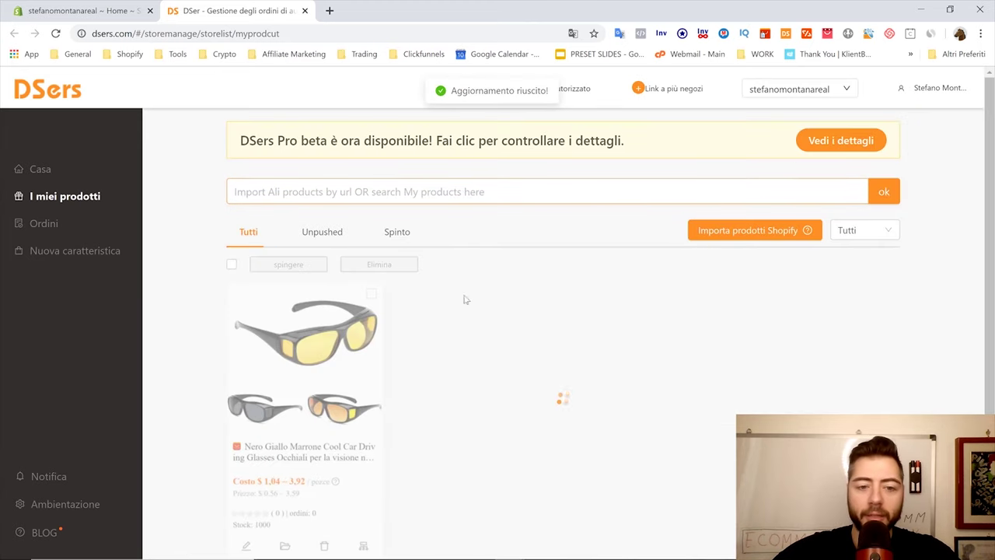
scroll(432, 395, down, 1)
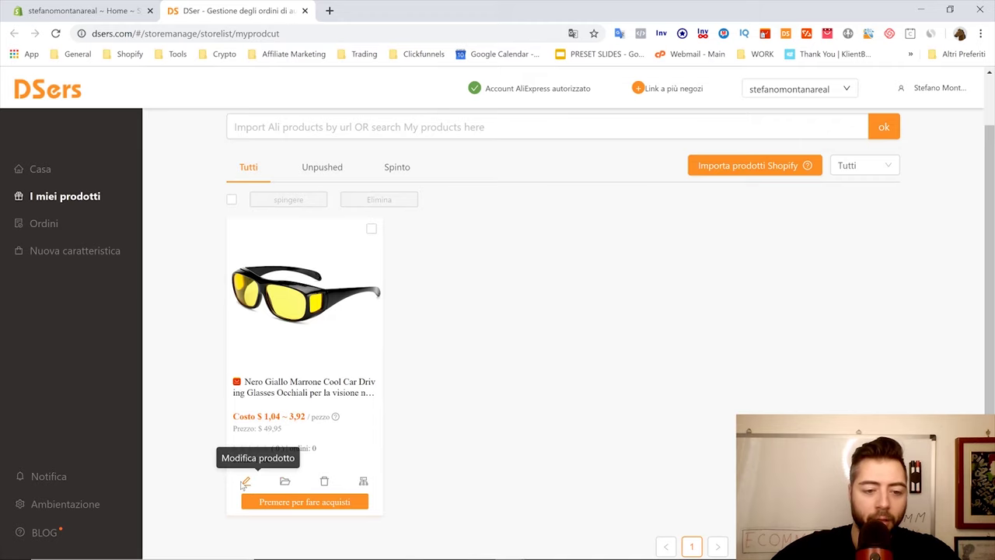
click(246, 482)
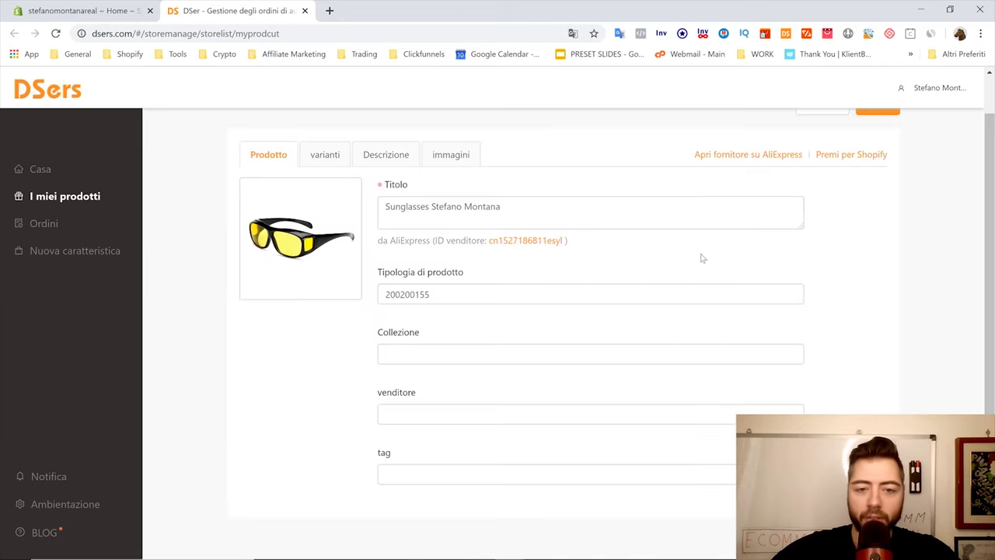
click(877, 155)
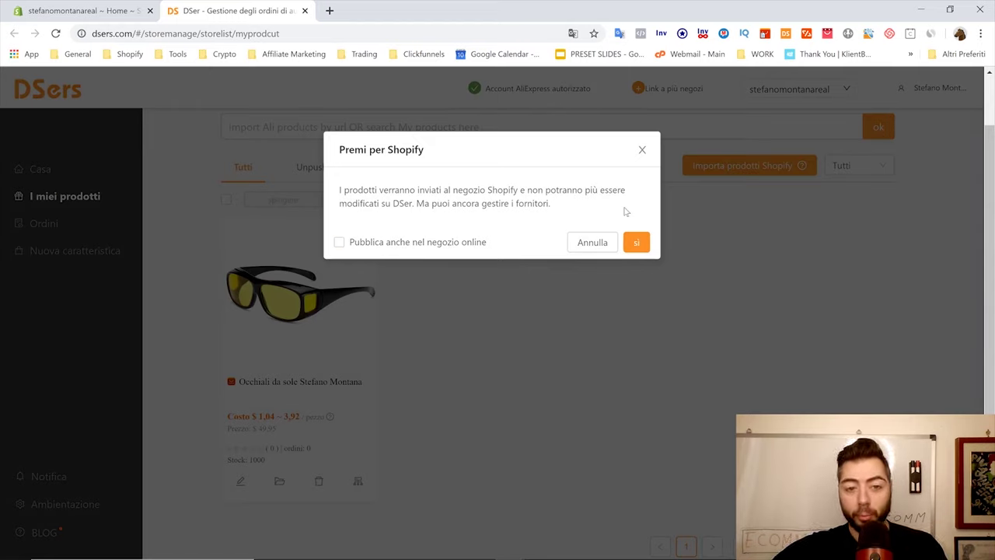
click(636, 243)
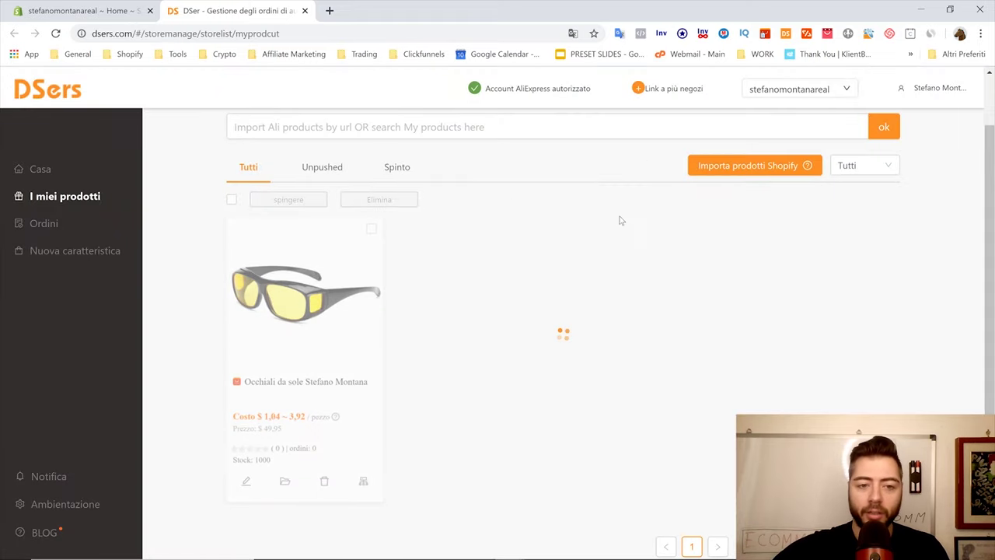
In the Shopify admin Products list, open the pushed sunglasses product (42 variants, 40913 in stock)
click(57, 5)
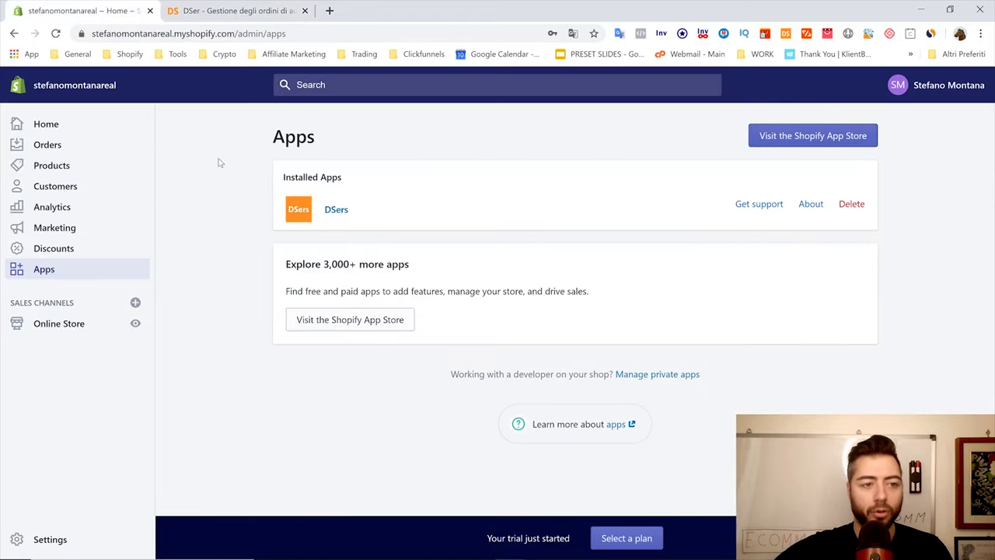
key(ctrl+Tab)
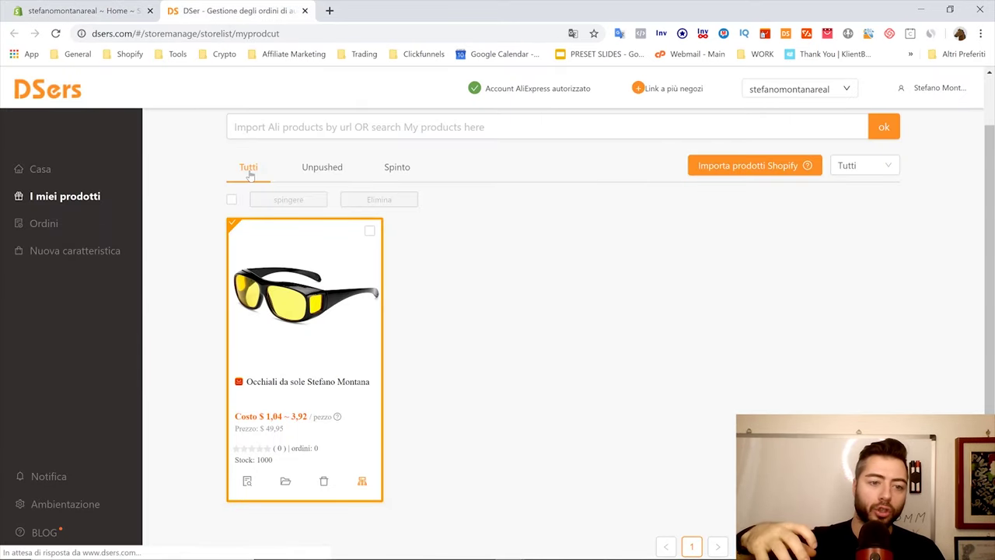
click(47, 10)
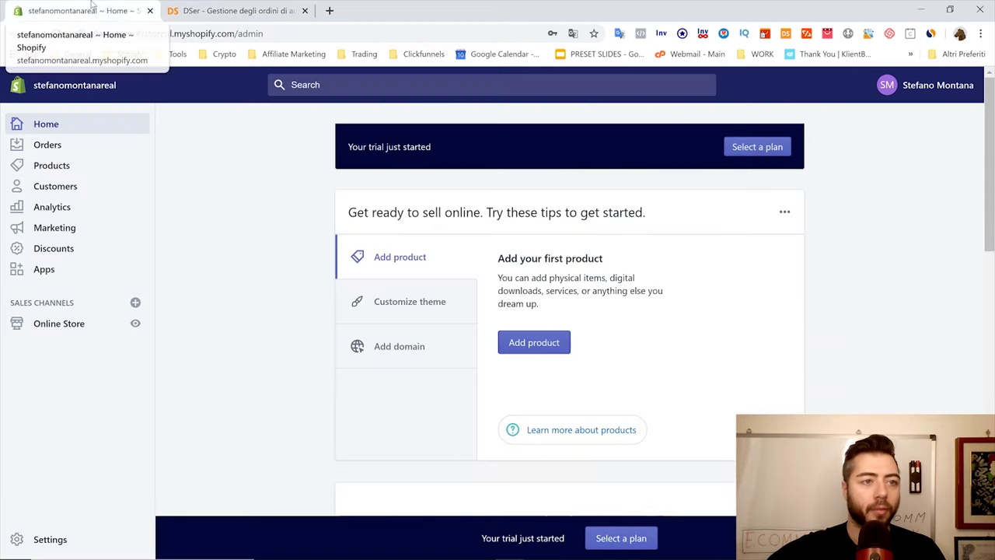
click(71, 166)
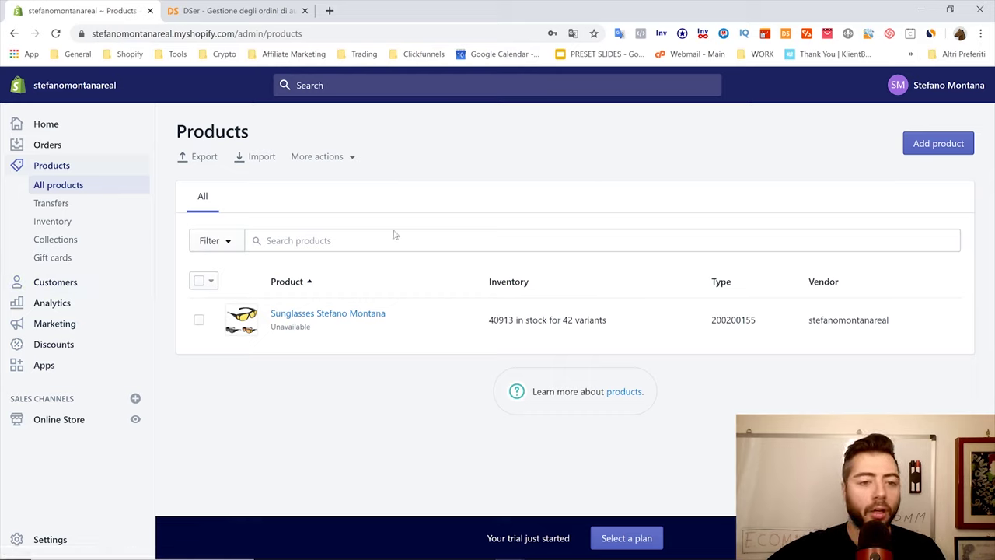
click(323, 315)
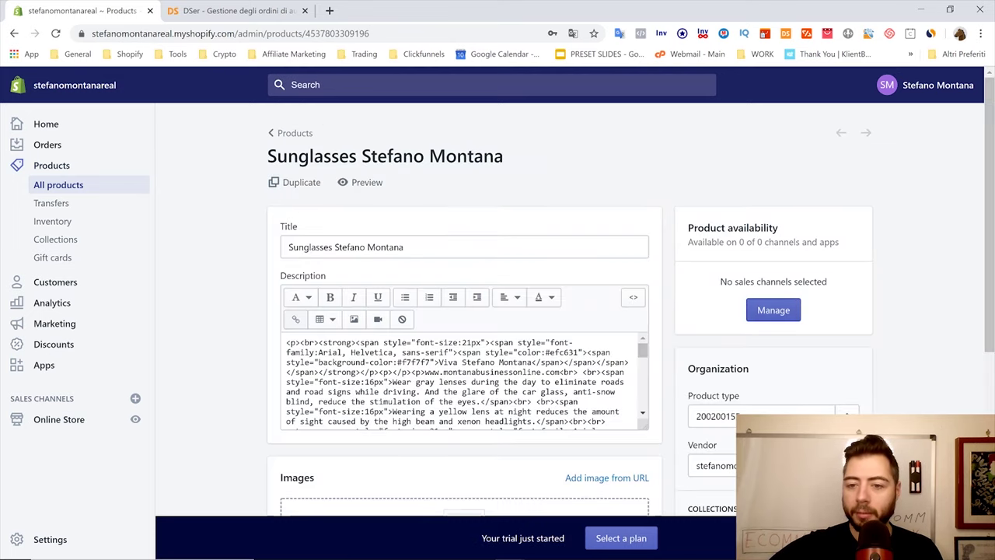
Make the sunglasses product available on the Online Store sales channel and save it
scroll(770, 257, down, 2)
scroll(770, 256, up, 1)
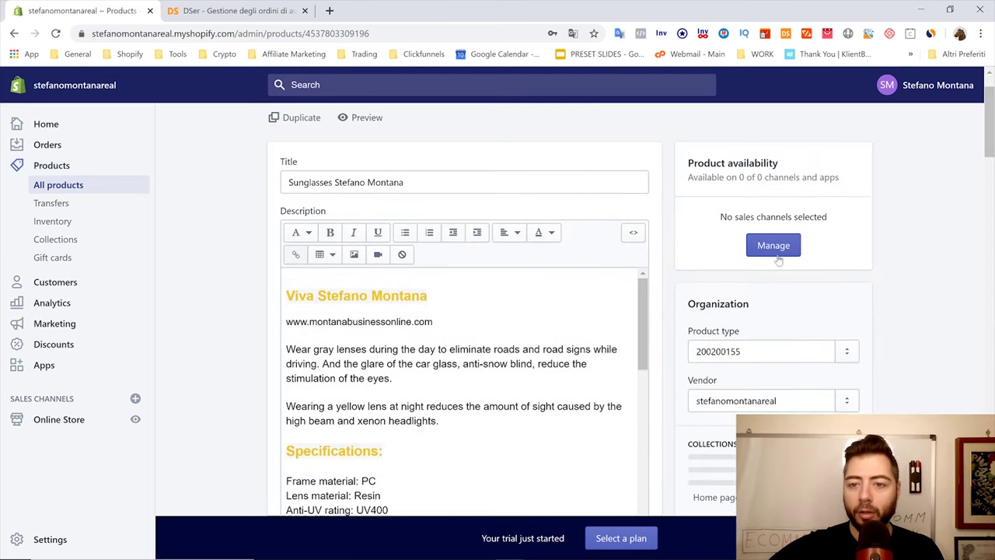
click(772, 247)
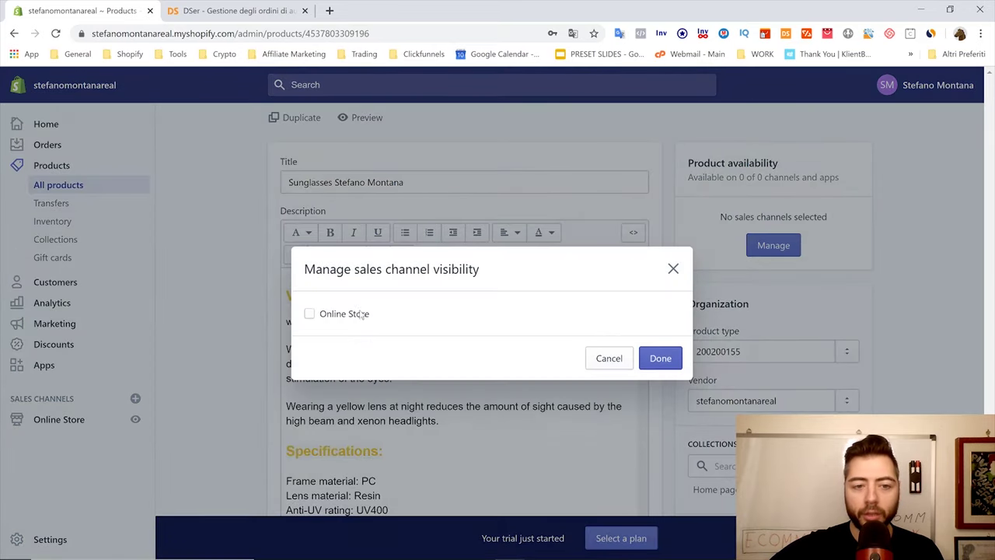
click(332, 320)
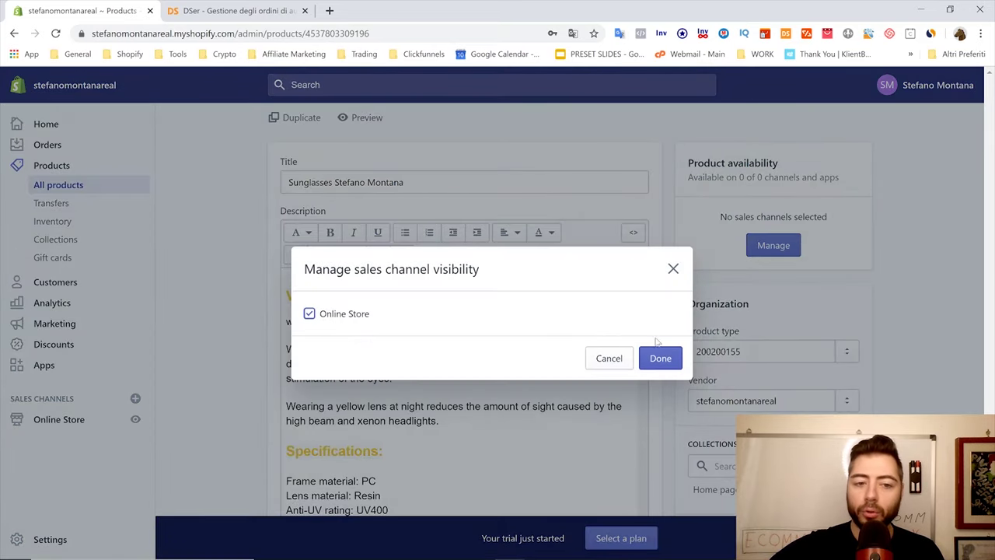
click(661, 359)
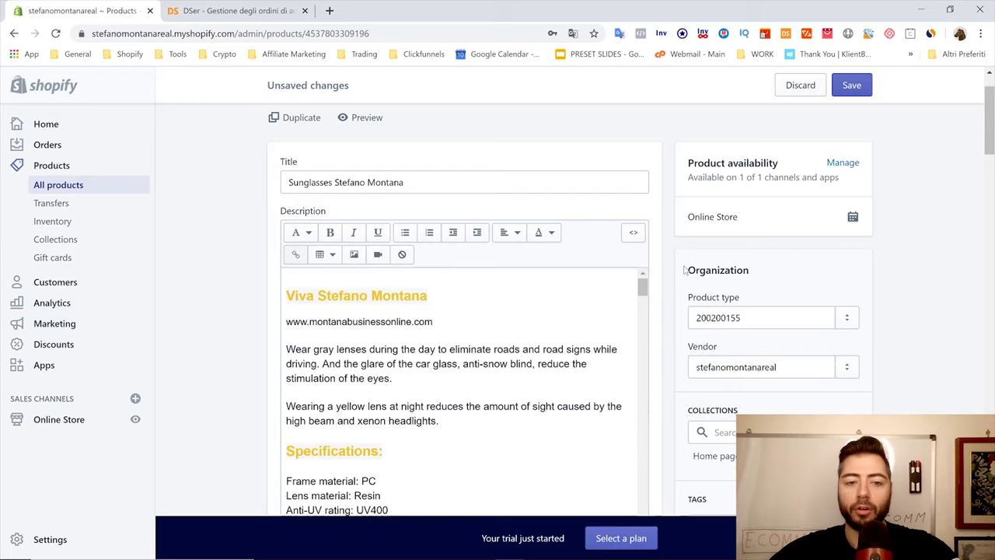
click(851, 85)
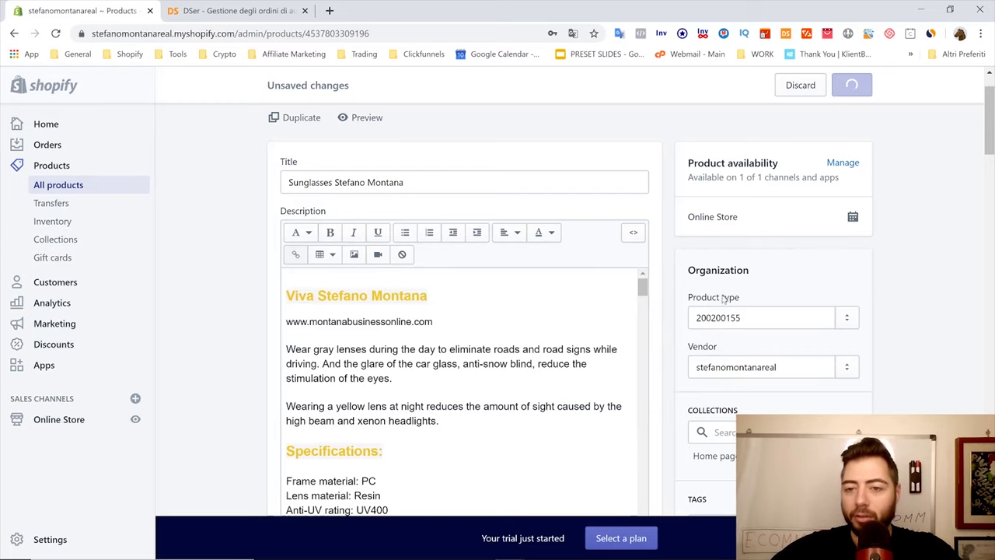
scroll(708, 302, down, 4)
scroll(708, 302, up, 5)
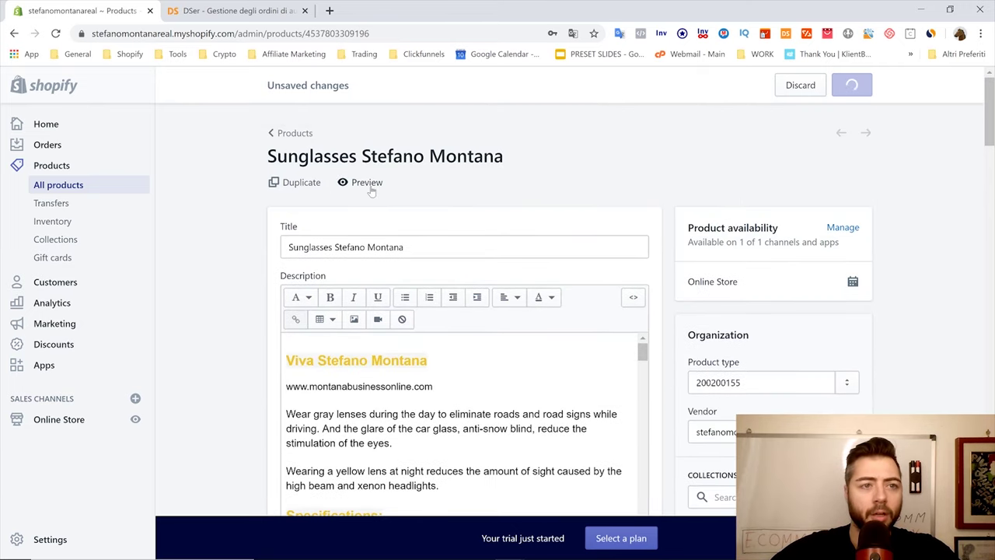
click(376, 182)
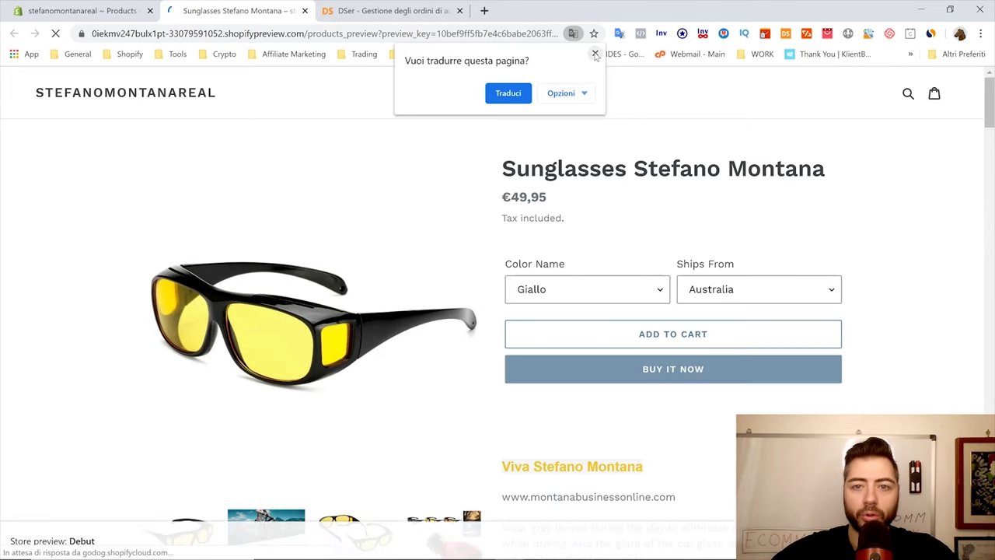
scroll(606, 338, down, 1)
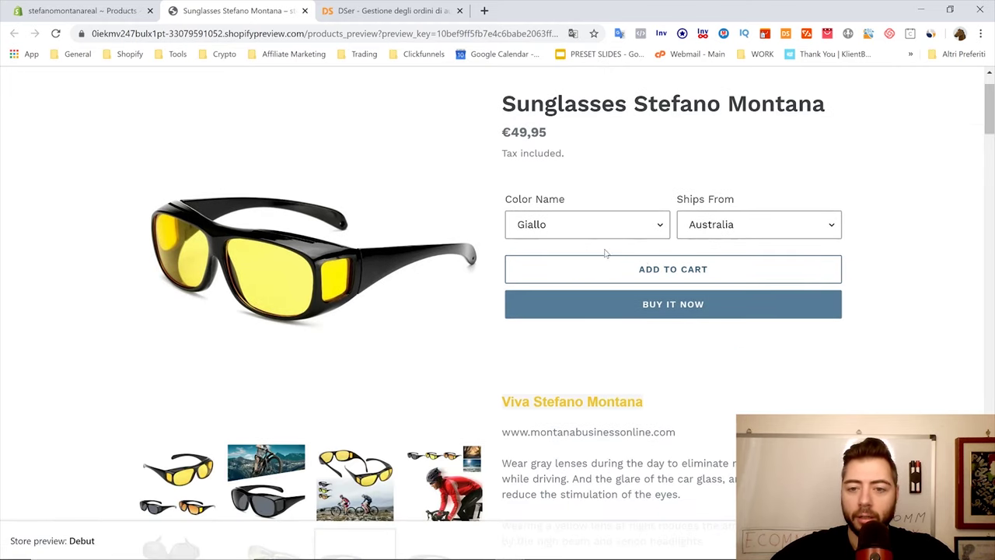
scroll(758, 192, down, 1)
scroll(286, 201, down, 4)
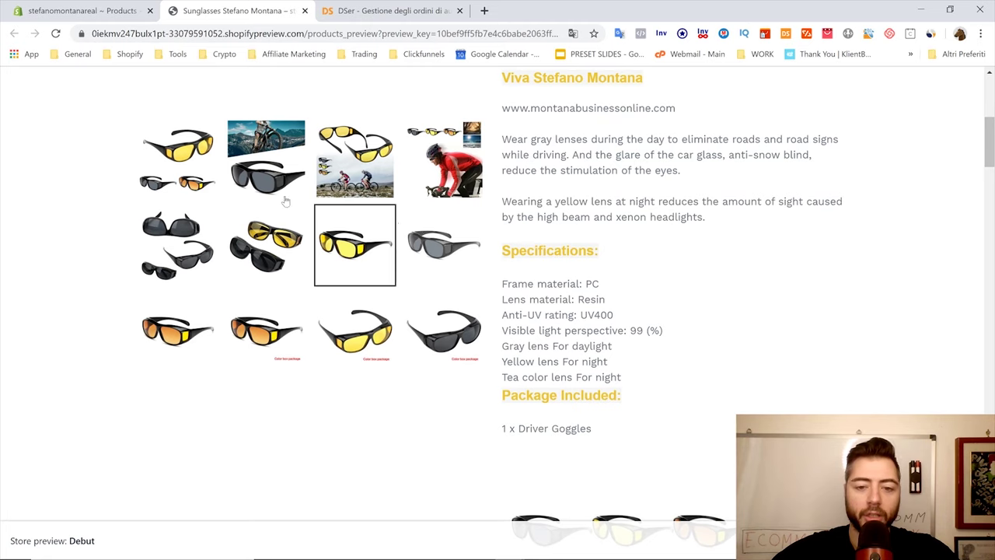
key(ctrl+w)
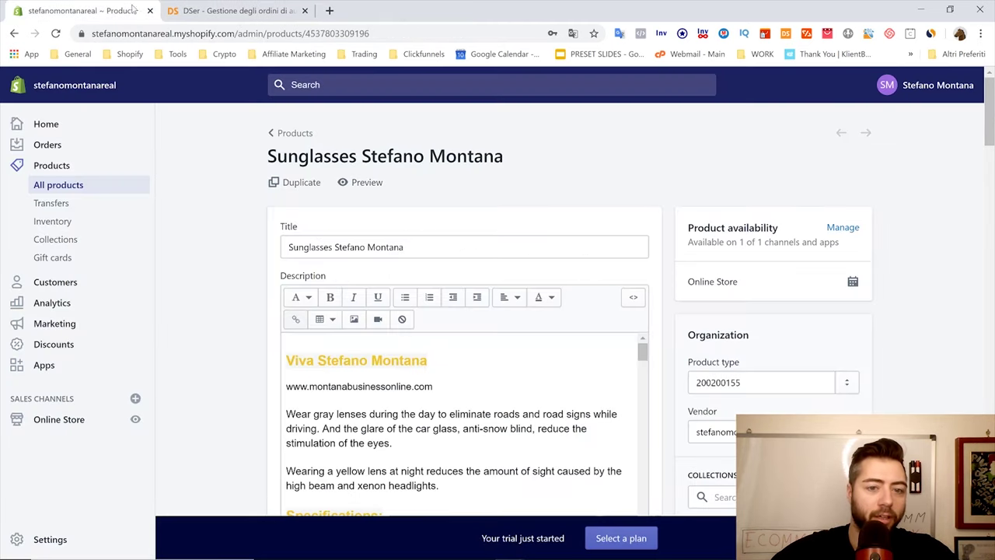
scroll(186, 248, down, 7)
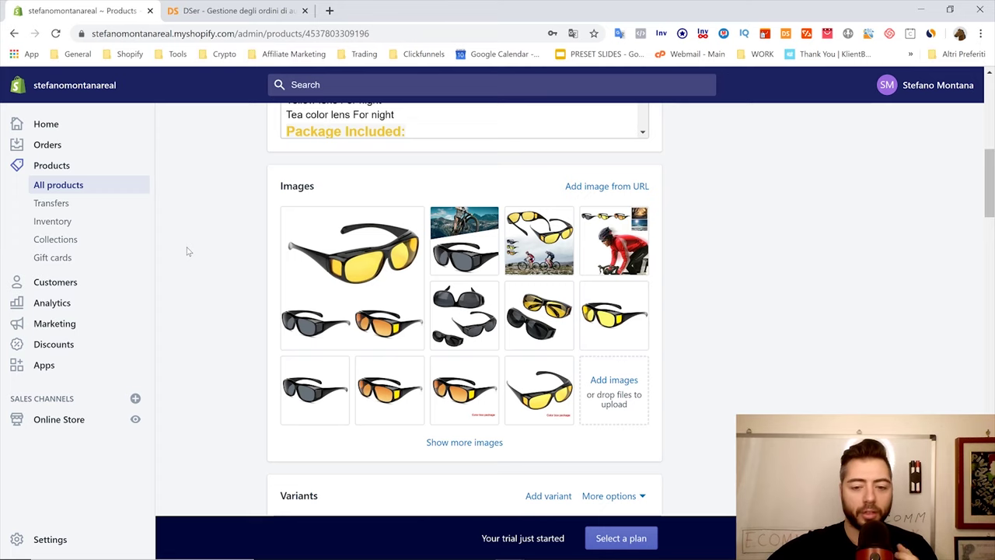
scroll(187, 251, down, 3)
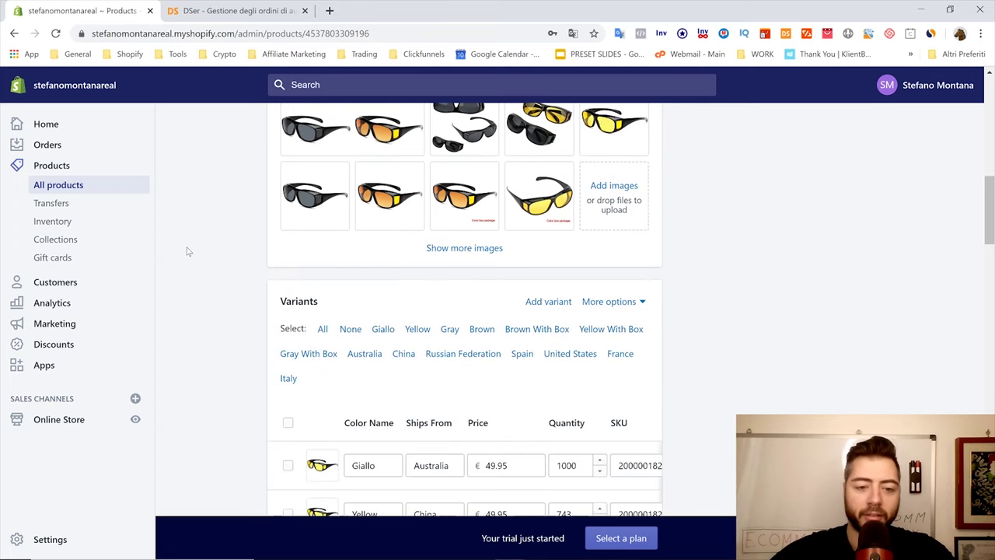
scroll(400, 274, down, 3)
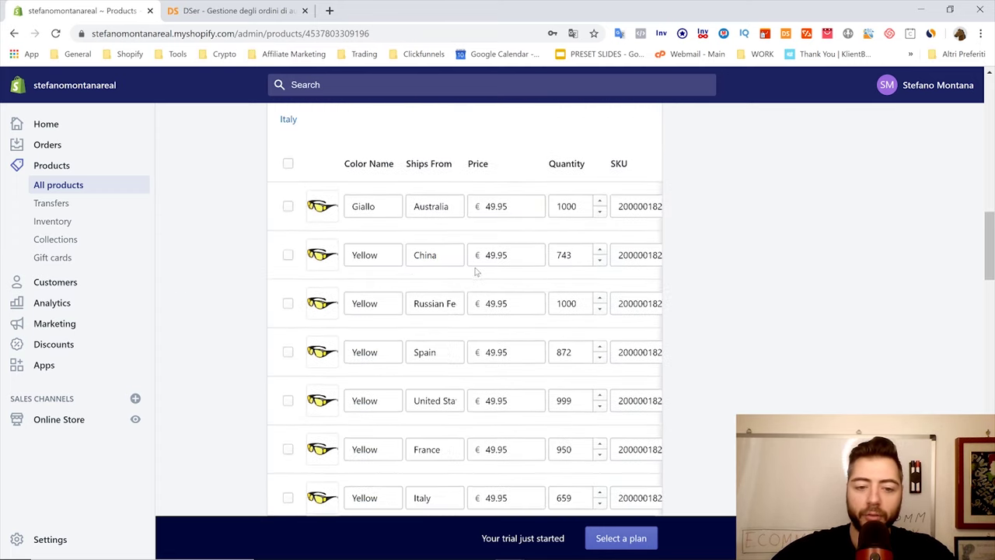
scroll(759, 256, up, 7)
scroll(748, 251, up, 4)
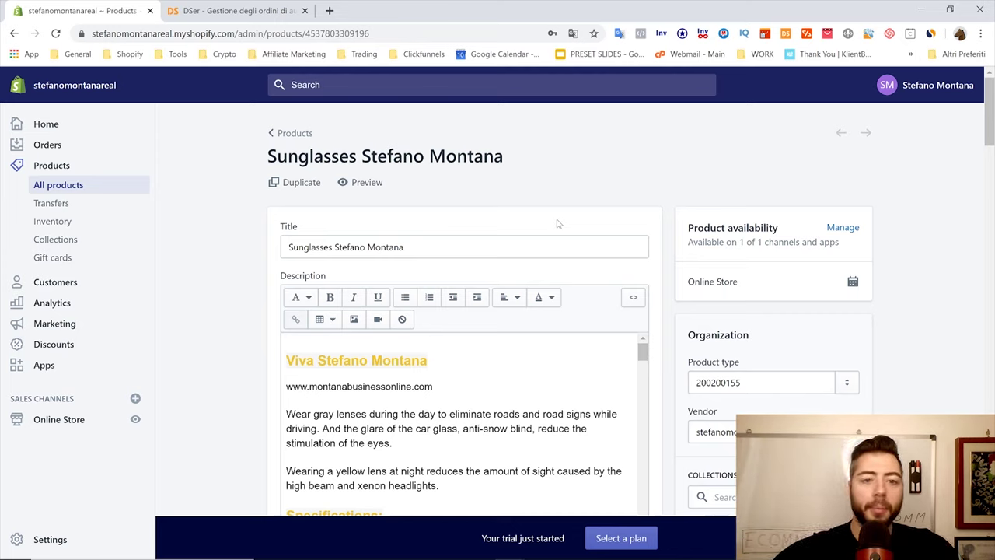
Preview the product on the storefront, close the preview, and view the DSers Orders page
click(361, 184)
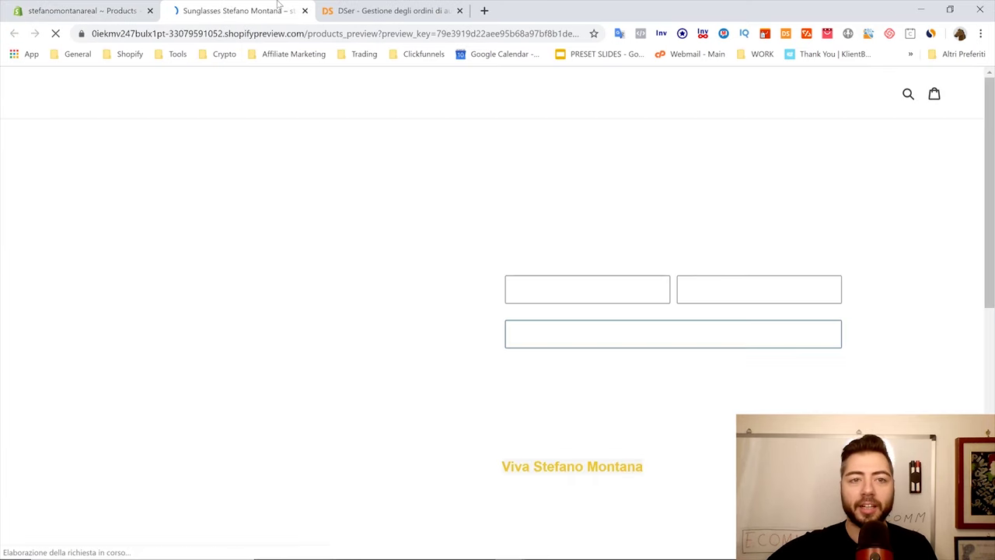
click(329, 7)
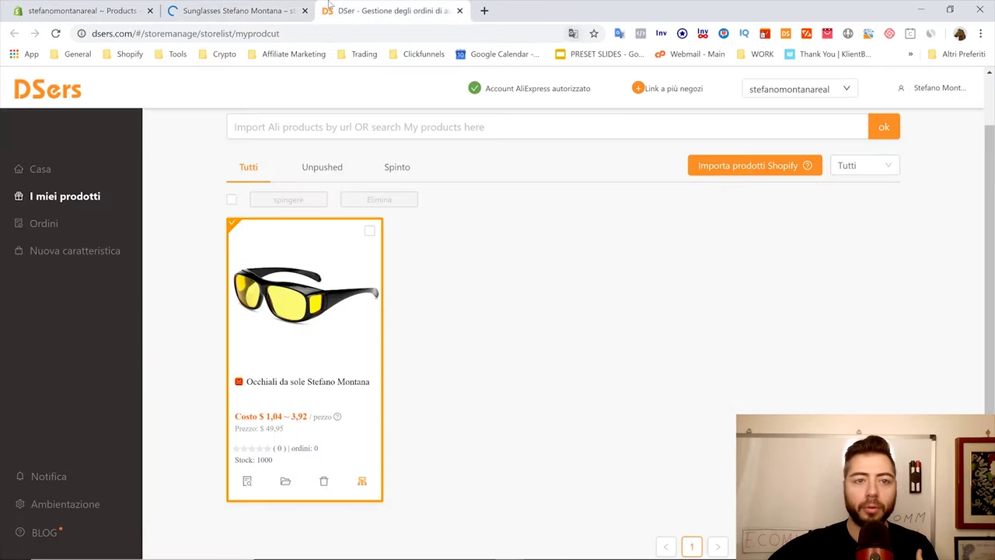
click(313, 11)
click(305, 10)
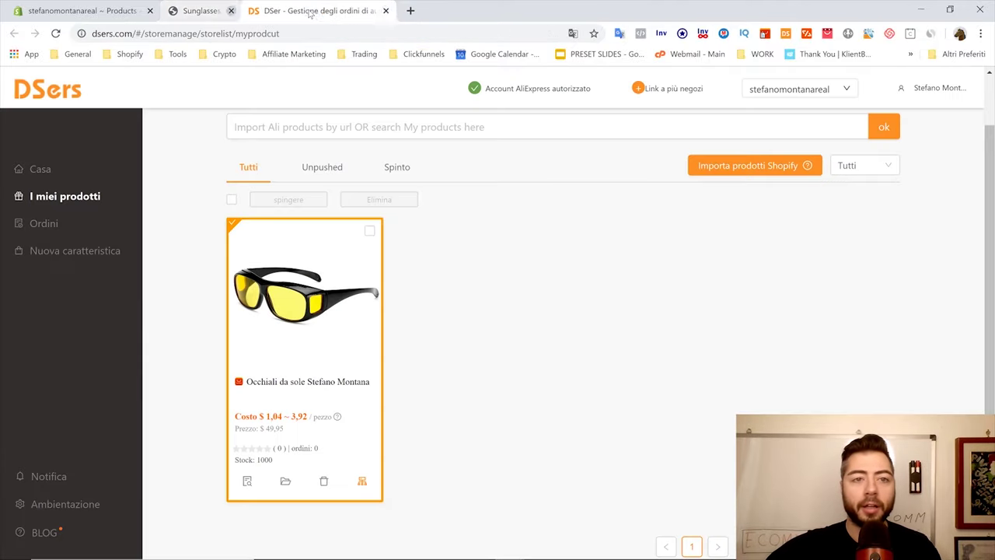
click(72, 222)
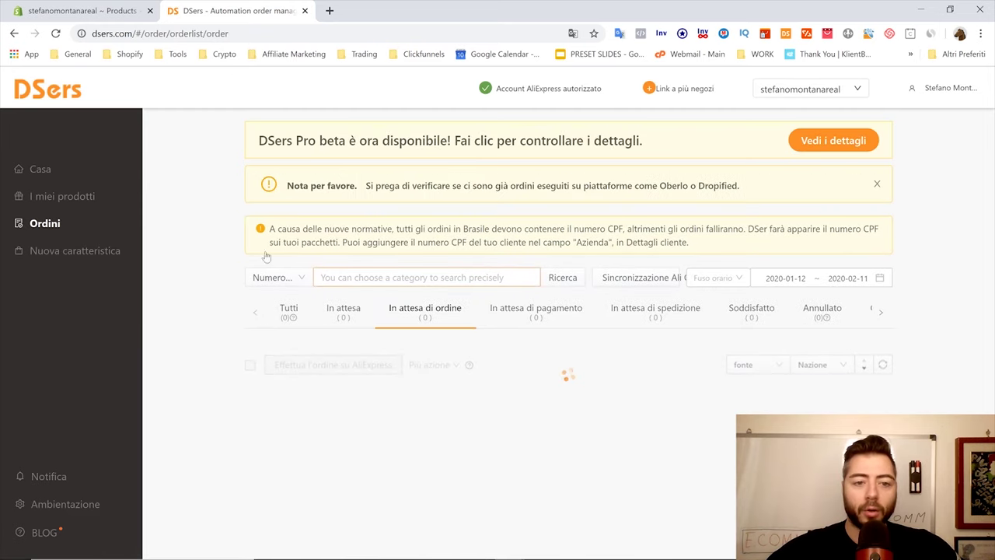